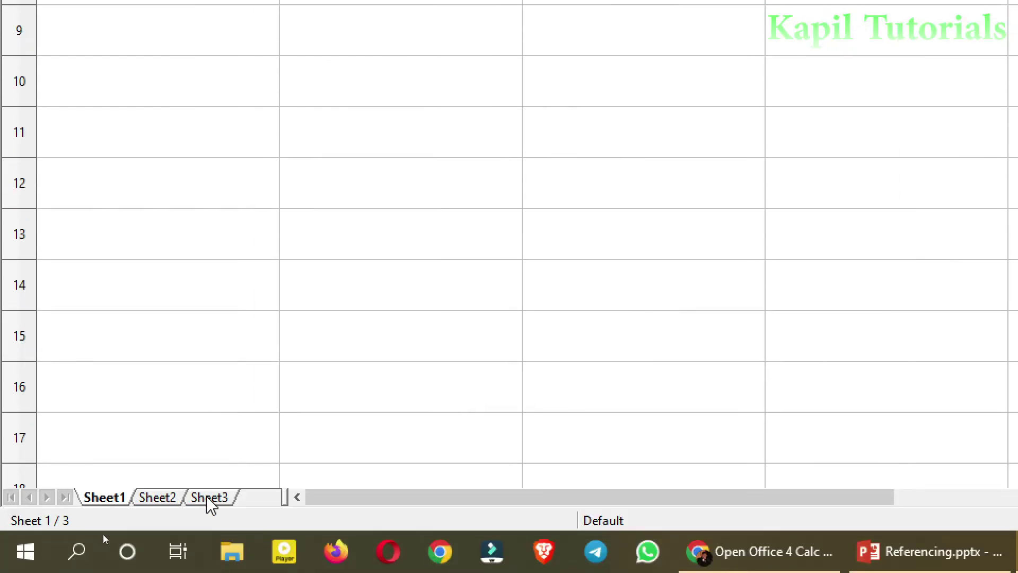
# Cycle through the empty Sheet1, Sheet2 and Sheet3 tabs, finishing on Sheet3.
pyautogui.click(156, 499)
pyautogui.click(204, 499)
pyautogui.click(119, 498)
pyautogui.click(156, 498)
pyautogui.click(200, 496)
pyautogui.click(111, 501)
pyautogui.click(214, 498)
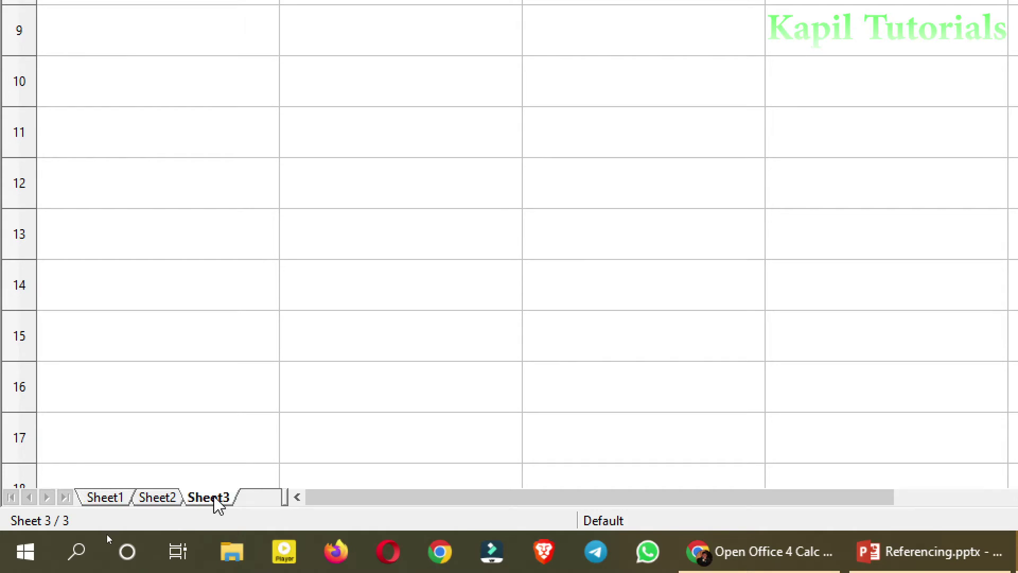
# Insert 1 new sheet before Sheet3, named 'it skill' instead of Sheet4.
pyautogui.rightClick(214, 498)
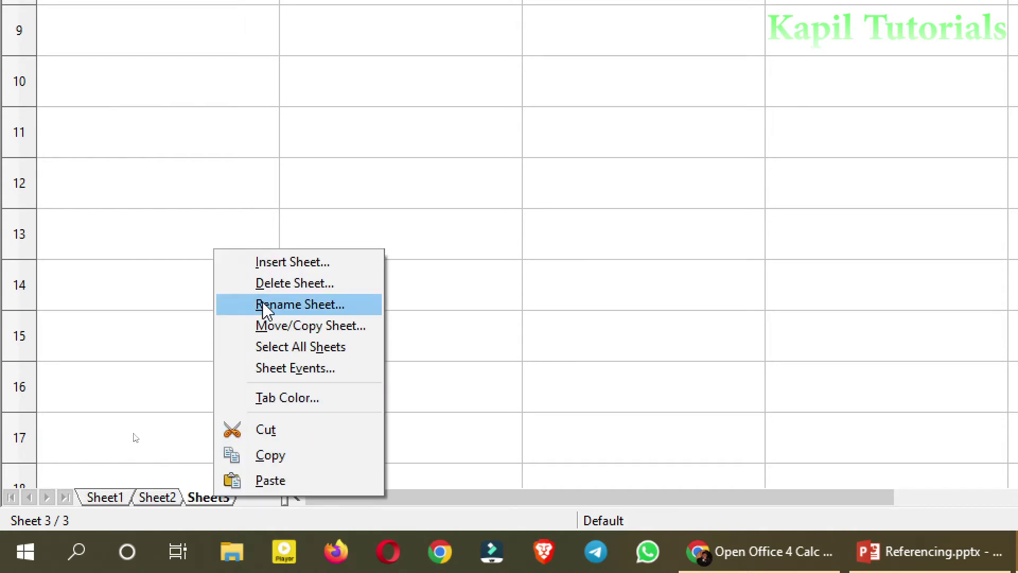
pyautogui.click(287, 265)
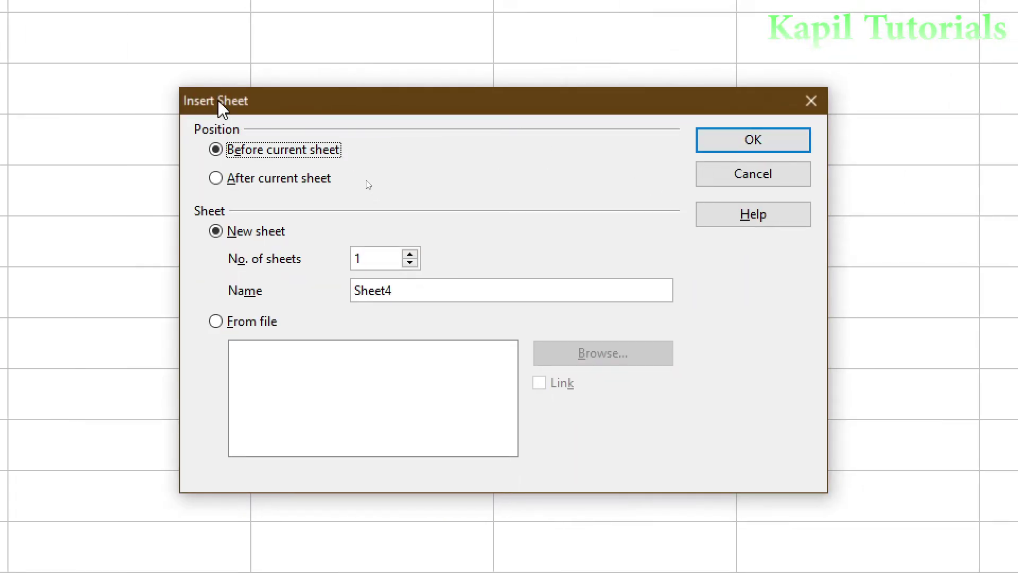
pyautogui.moveTo(220, 106); pyautogui.dragTo(229, 95)
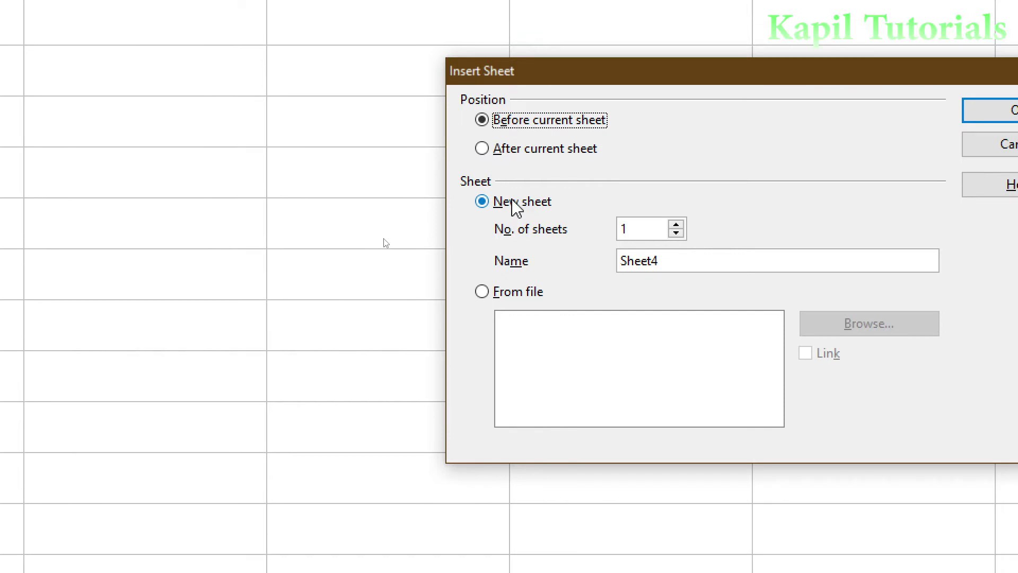
pyautogui.click(676, 227)
pyautogui.click(676, 227)
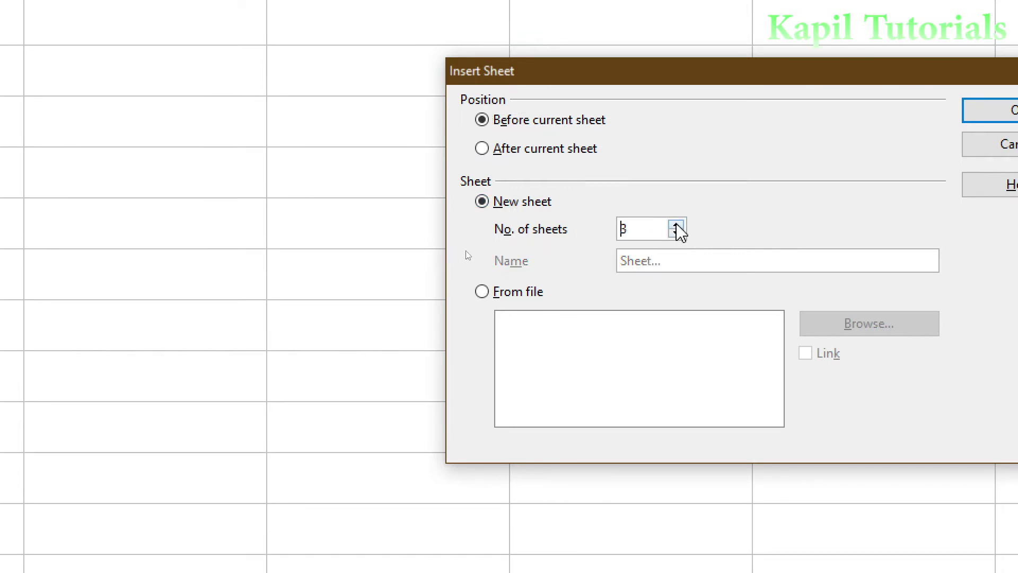
pyautogui.click(677, 233)
pyautogui.click(676, 233)
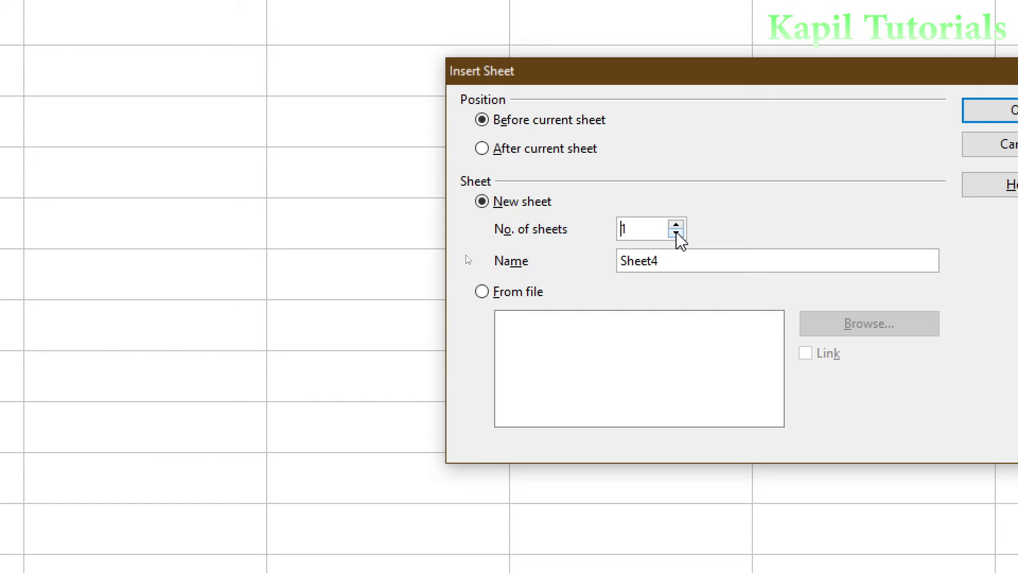
pyautogui.click(663, 262)
pyautogui.click(684, 262)
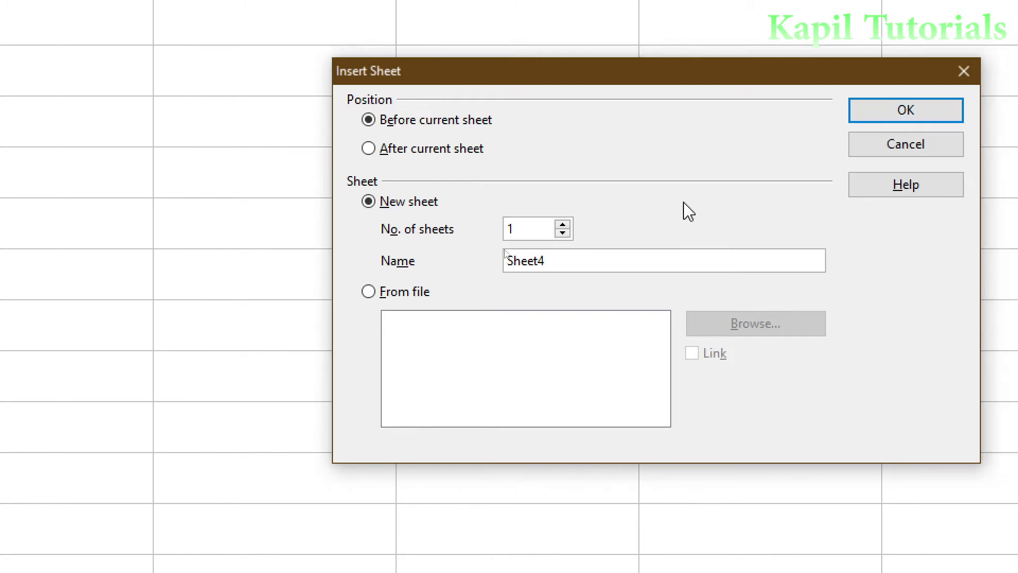
pyautogui.moveTo(579, 259); pyautogui.dragTo(511, 269)
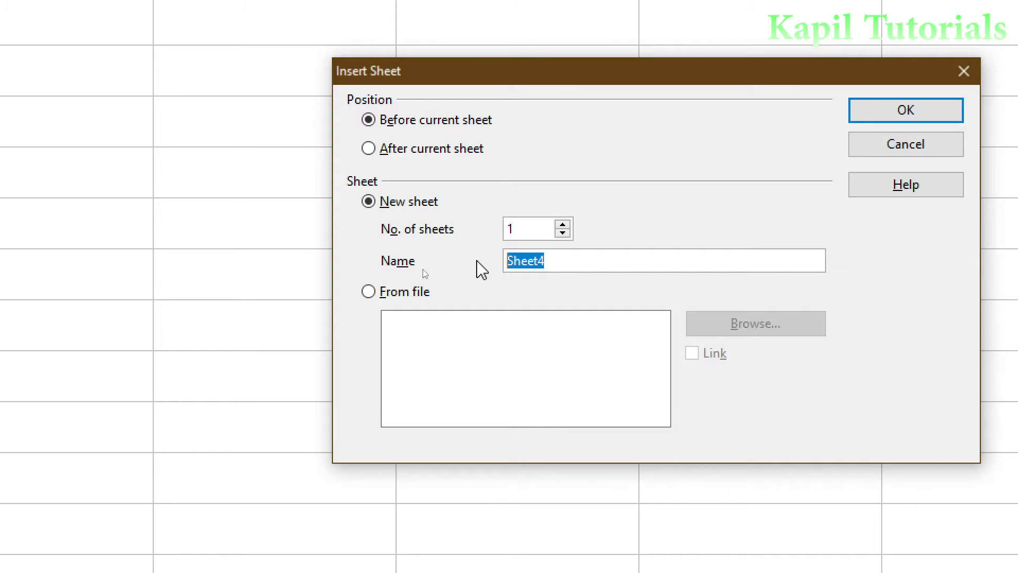
pyautogui.write('it')
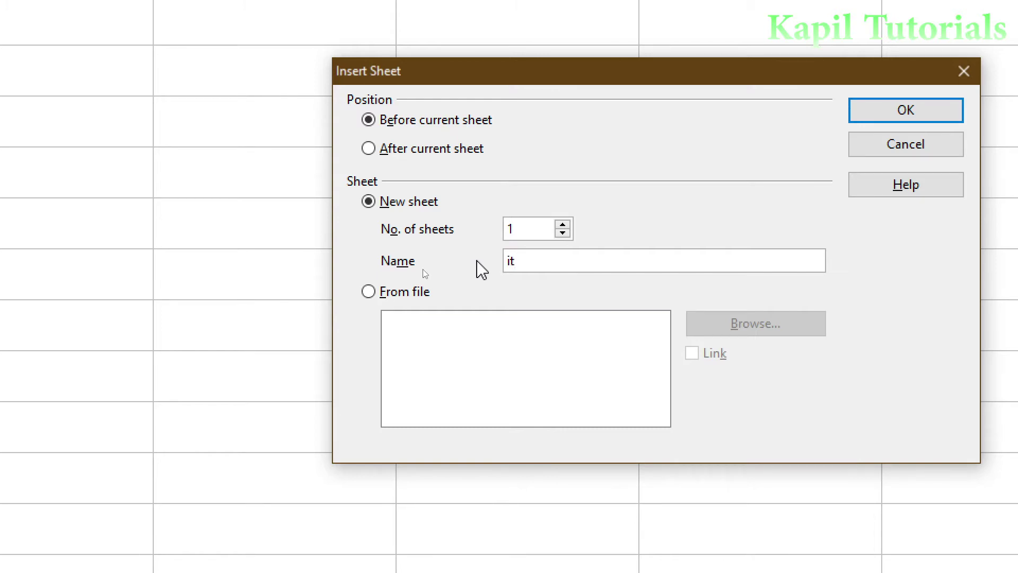
pyautogui.write(' skill')
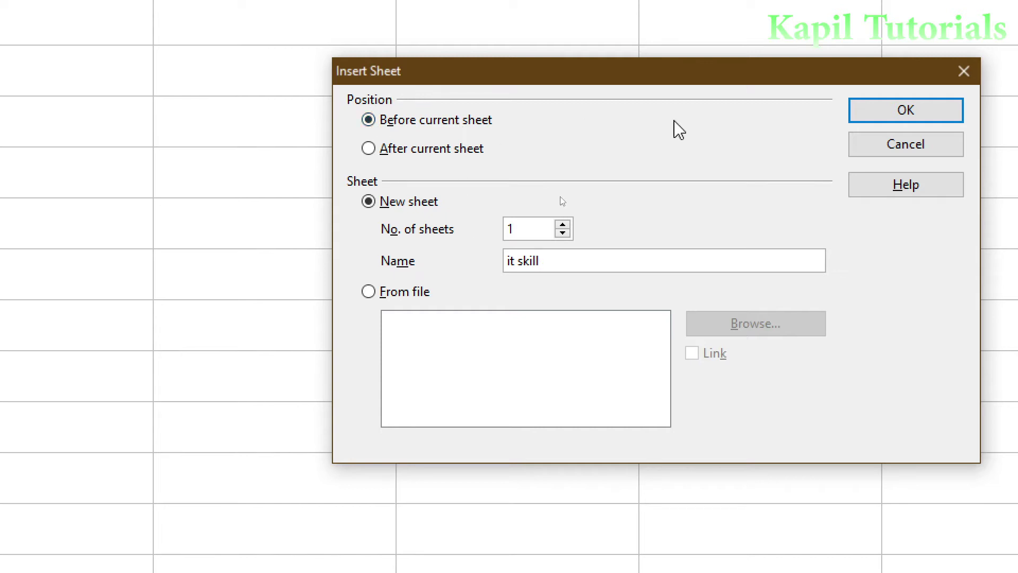
pyautogui.click(885, 121)
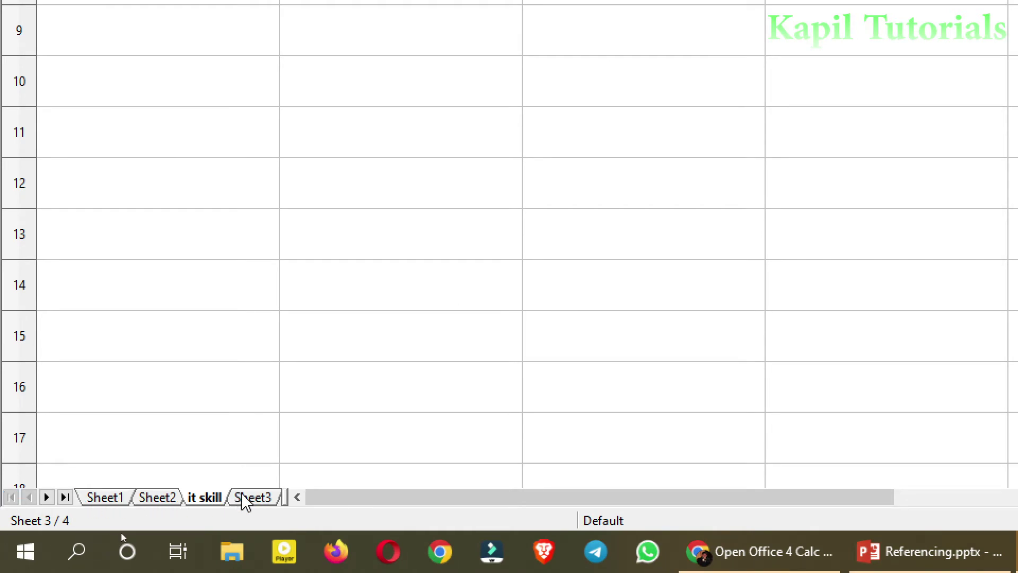
pyautogui.click(263, 497)
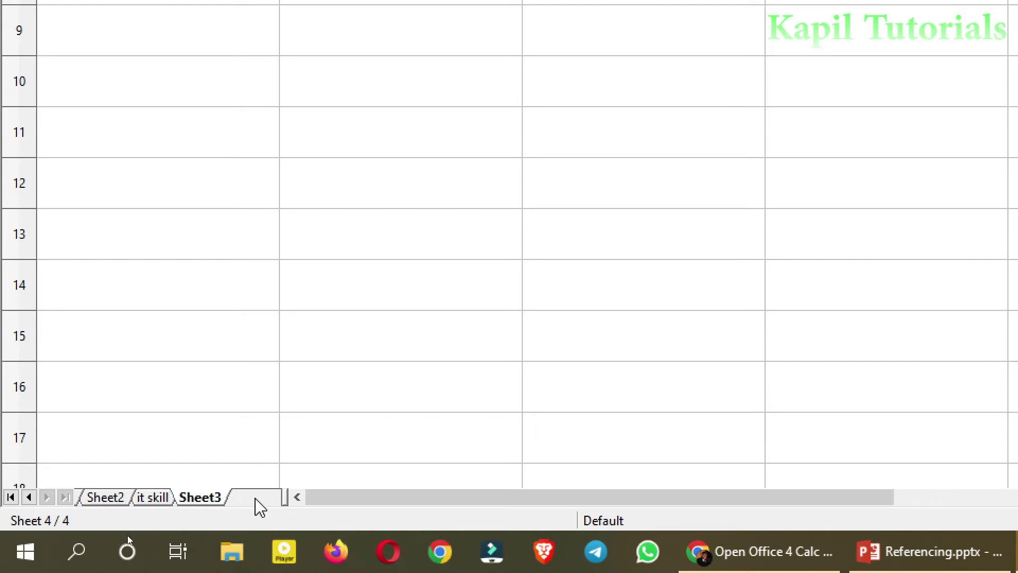
pyautogui.click(259, 507)
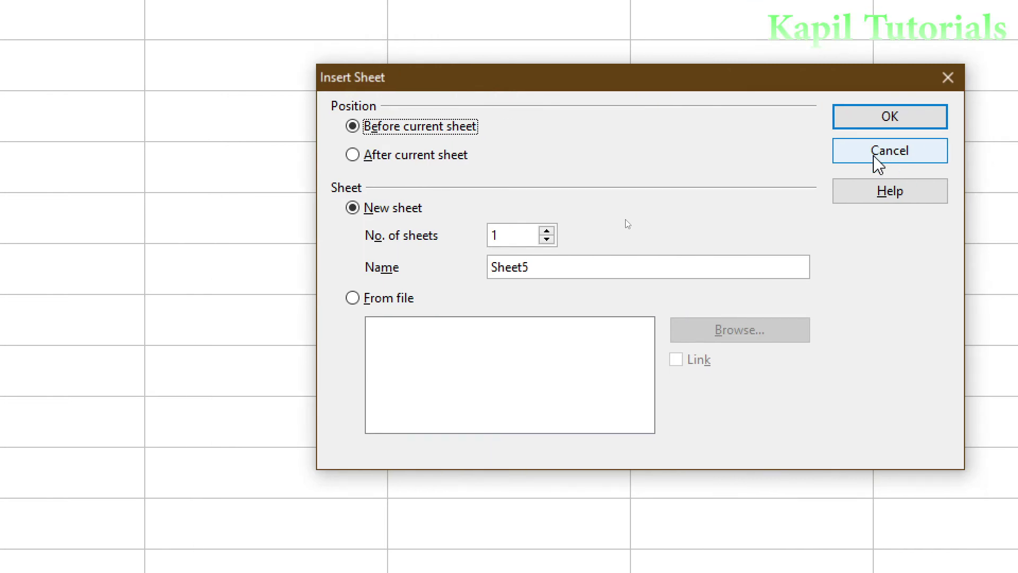
pyautogui.click(874, 158)
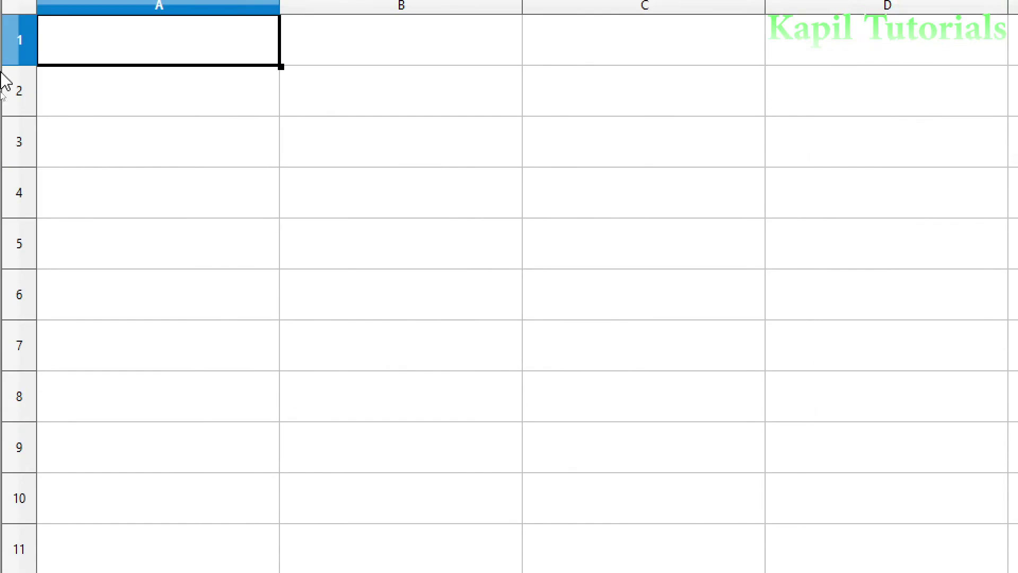
pyautogui.click(126, 38)
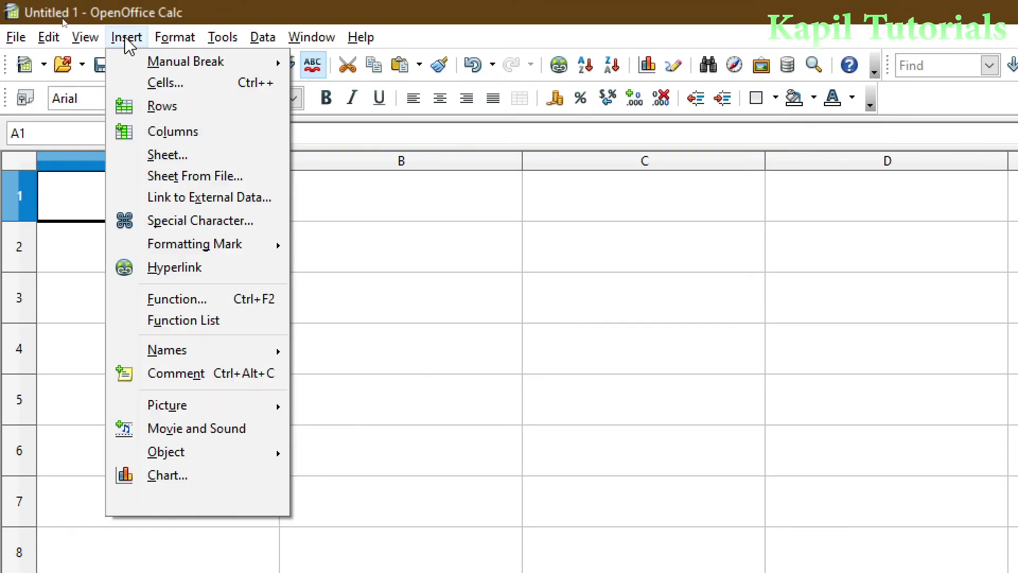
pyautogui.click(166, 156)
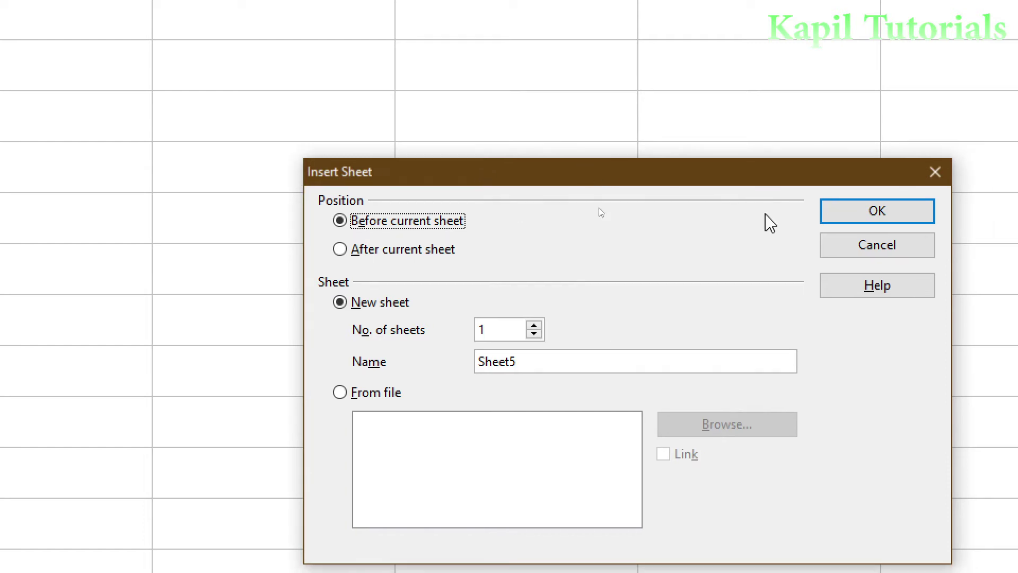
pyautogui.click(864, 251)
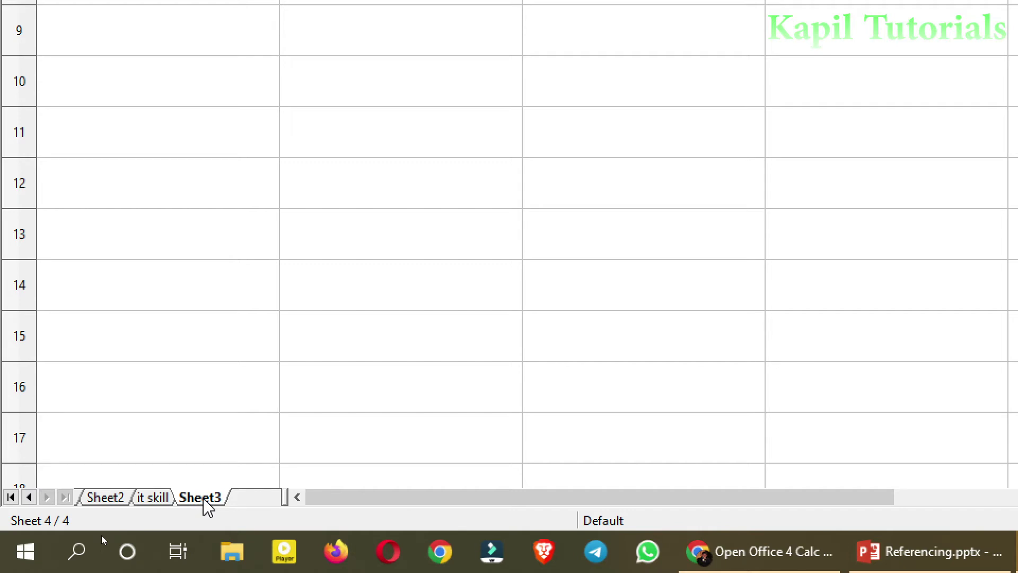
# Rename Sheet3 to 'computer data'.
pyautogui.rightClick(202, 500)
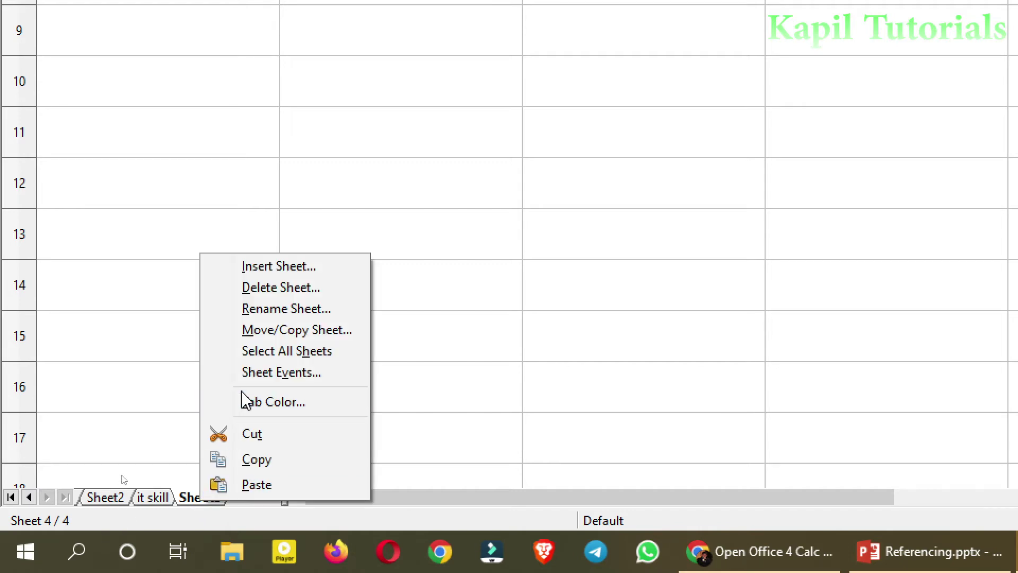
pyautogui.click(268, 309)
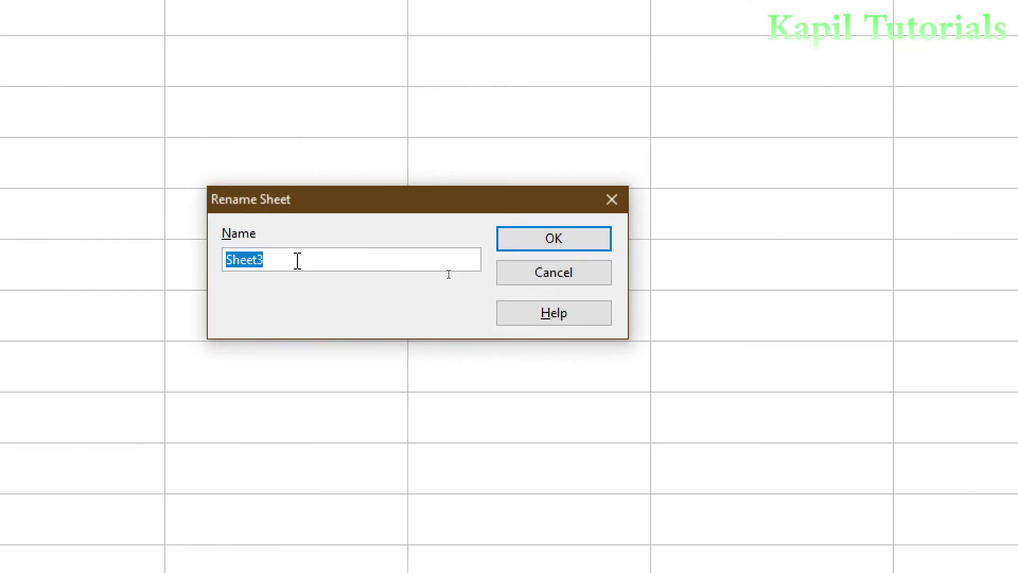
pyautogui.write('computer d')
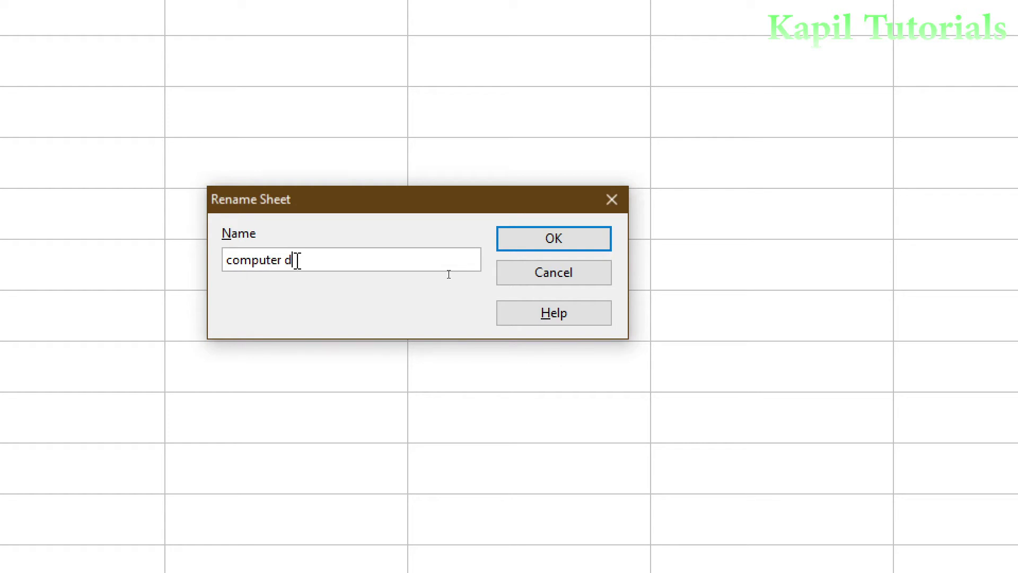
pyautogui.write('ata')
pyautogui.click(536, 246)
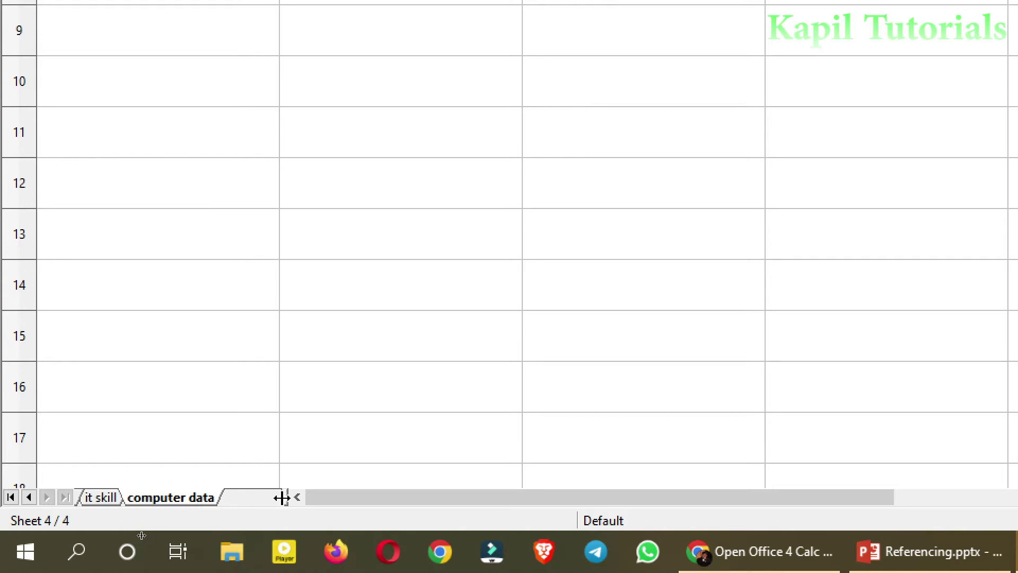
# Widen the sheet tab bar so all four tabs show, ending on 'computer data'.
pyautogui.moveTo(284, 497); pyautogui.dragTo(423, 497)
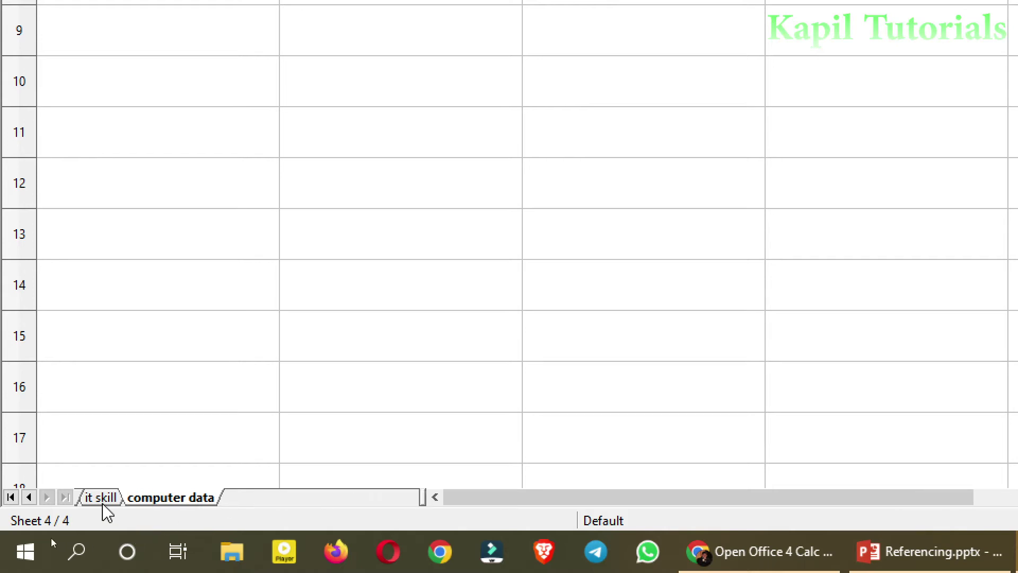
pyautogui.click(102, 498)
pyautogui.click(10, 497)
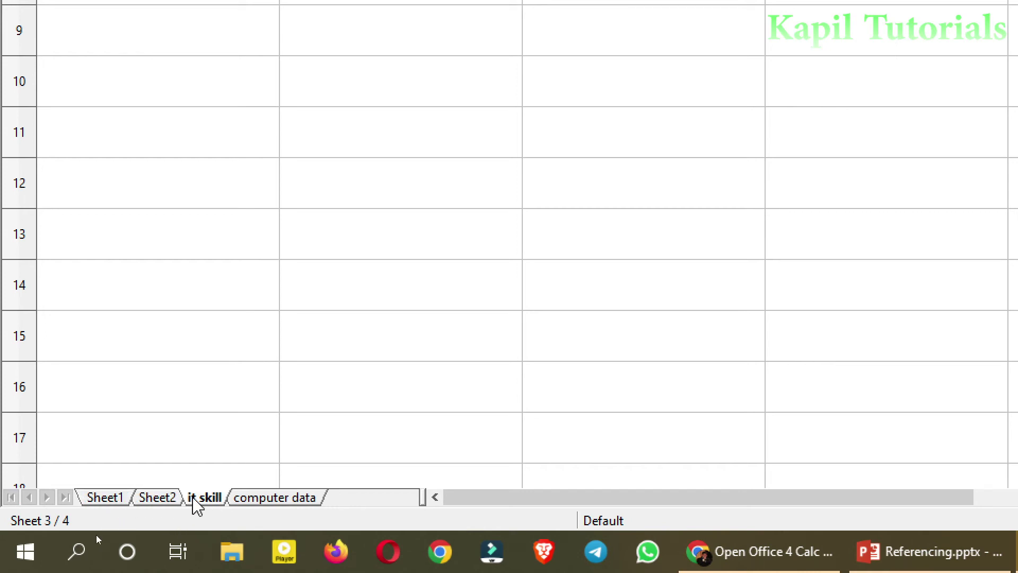
pyautogui.click(261, 499)
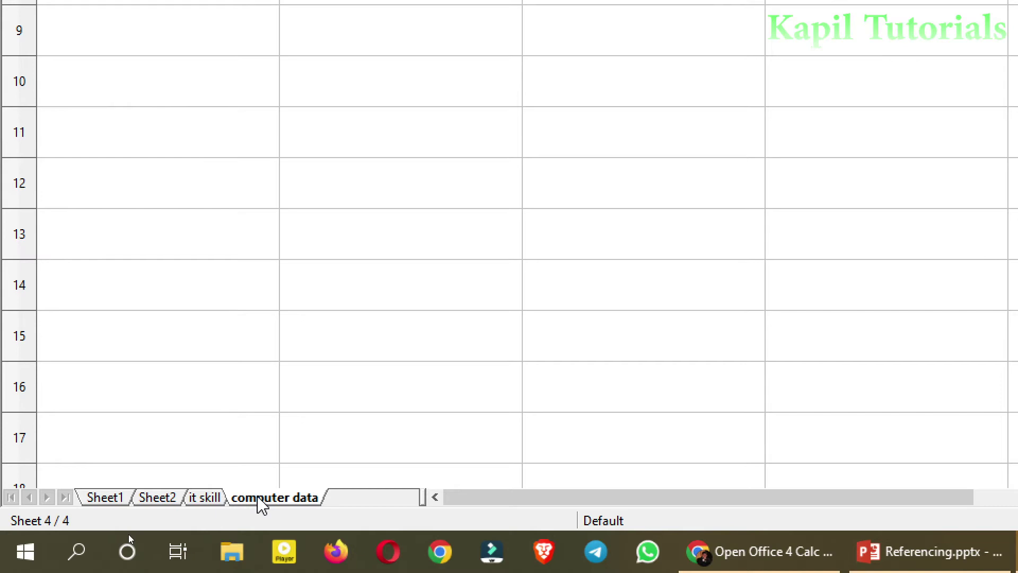
# Delete the 'computer data' sheet and confirm the deletion.
pyautogui.rightClick(260, 500)
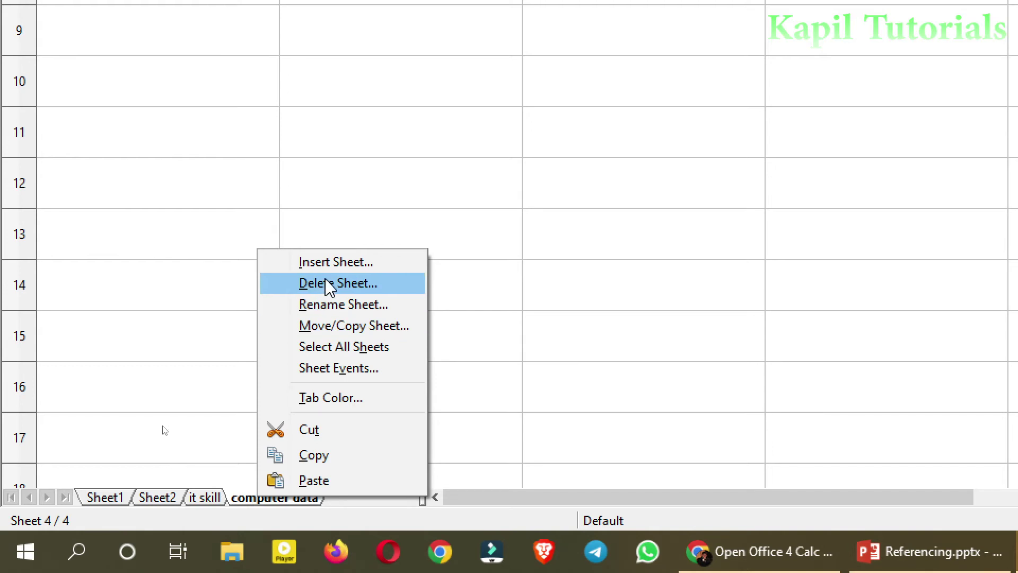
pyautogui.click(353, 284)
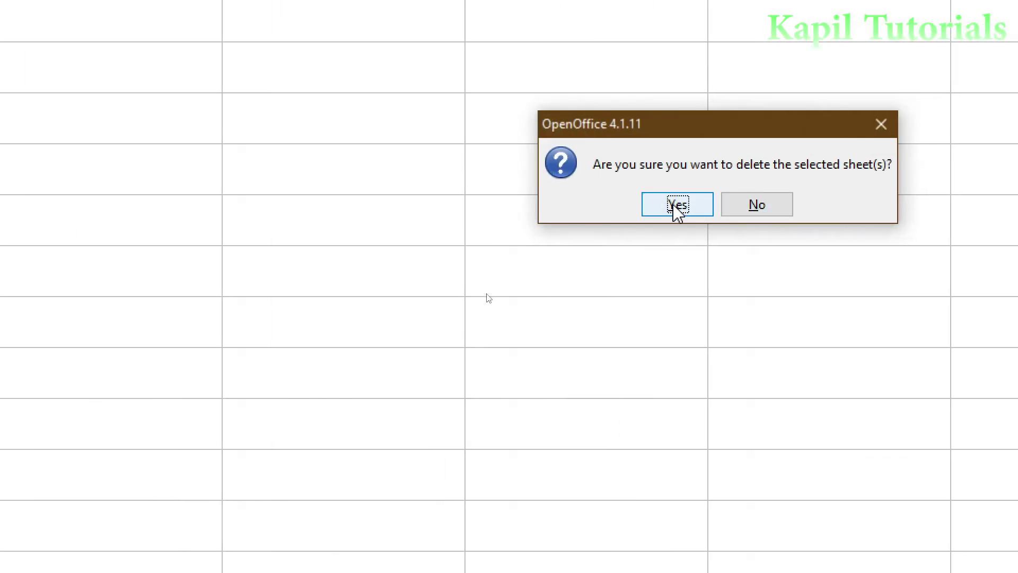
pyautogui.click(673, 206)
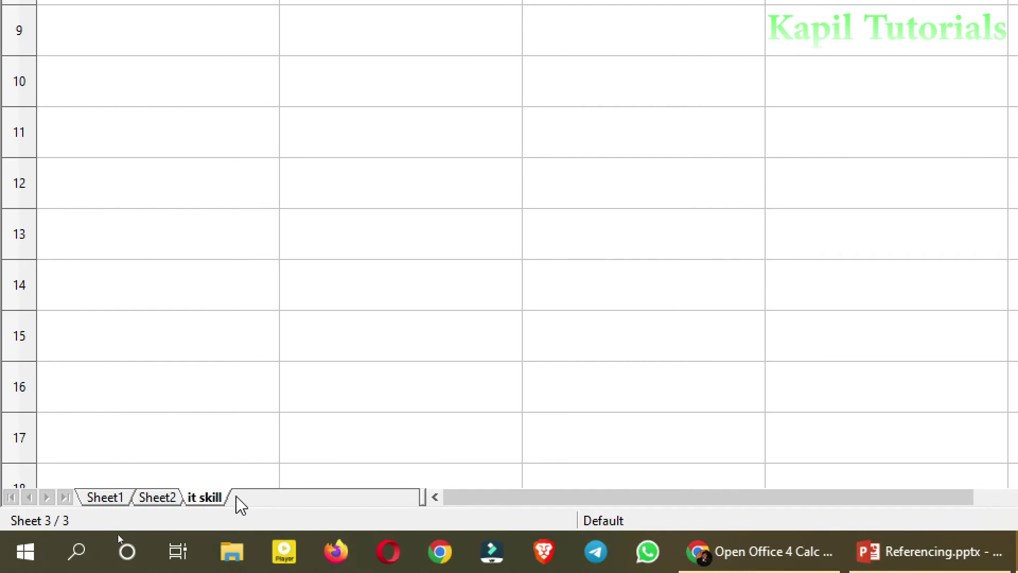
# Start inserting a sheet from a file and locate Goal Seek.ods in the file picker.
pyautogui.click(248, 505)
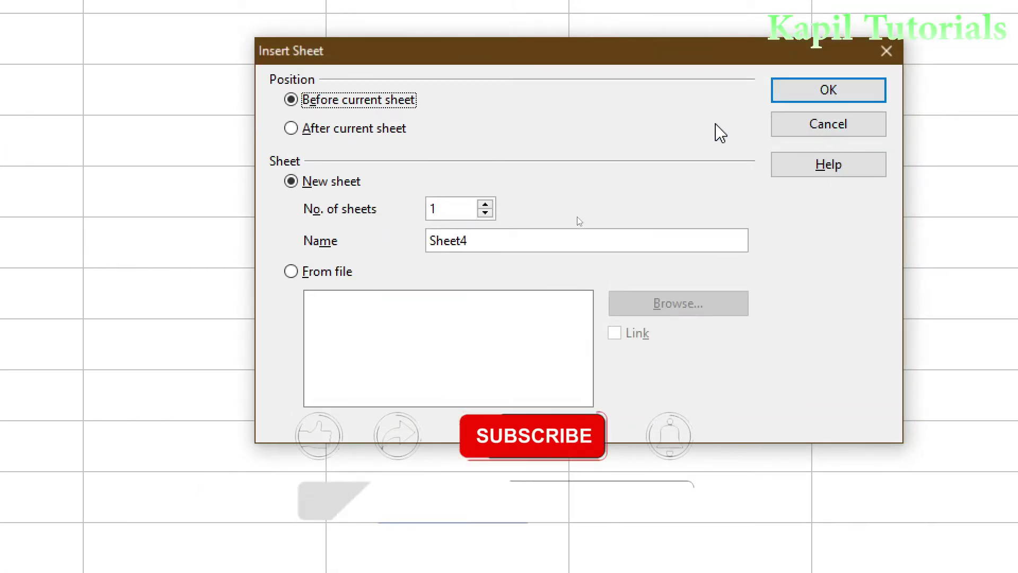
pyautogui.click(291, 272)
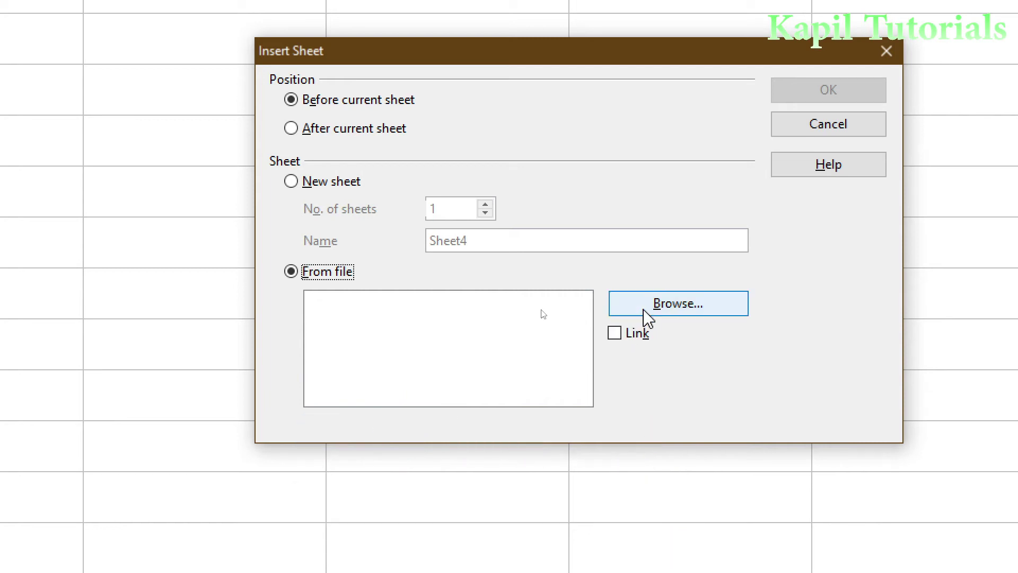
pyautogui.click(661, 315)
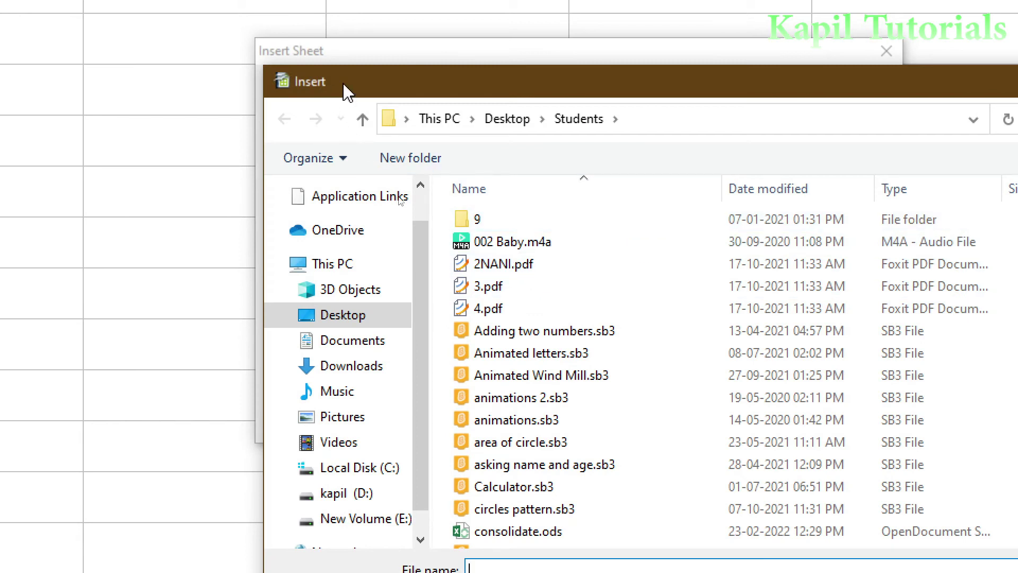
pyautogui.moveTo(364, 91); pyautogui.dragTo(218, 80)
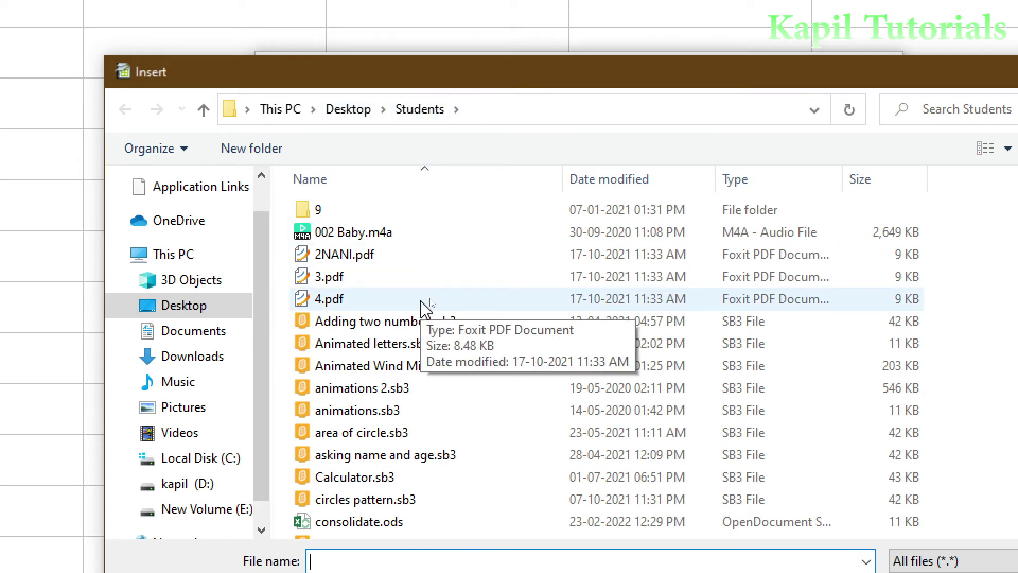
pyautogui.scroll(-2, 426, 308)
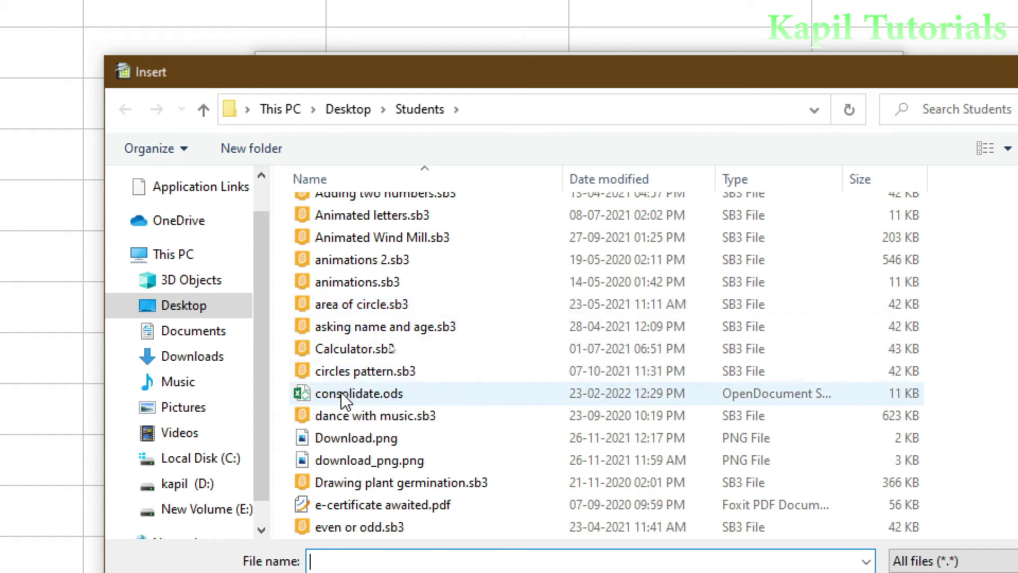
pyautogui.scroll(1, 398, 382)
pyautogui.scroll(1, 392, 365)
pyautogui.scroll(-5, 392, 366)
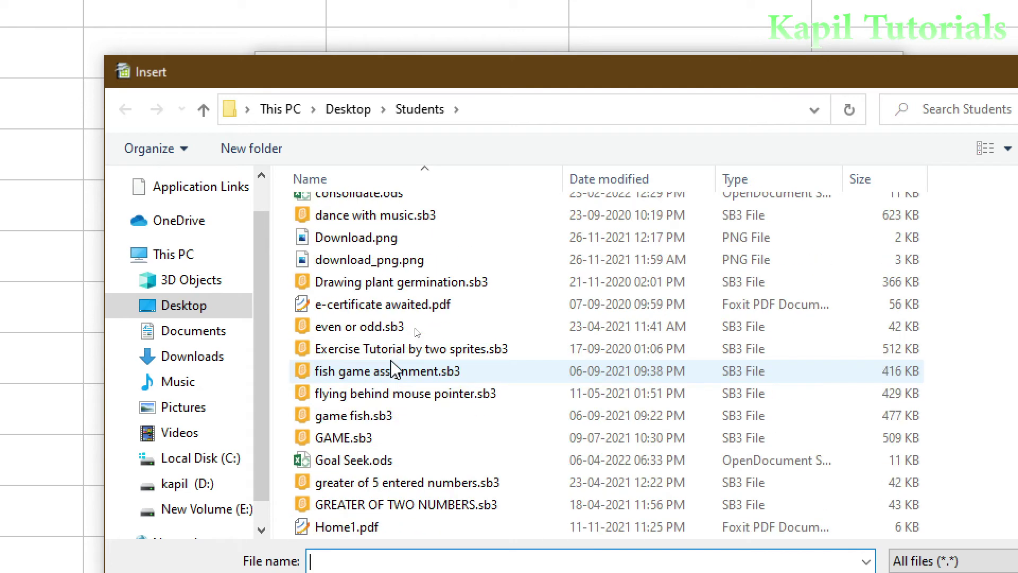
pyautogui.click(358, 466)
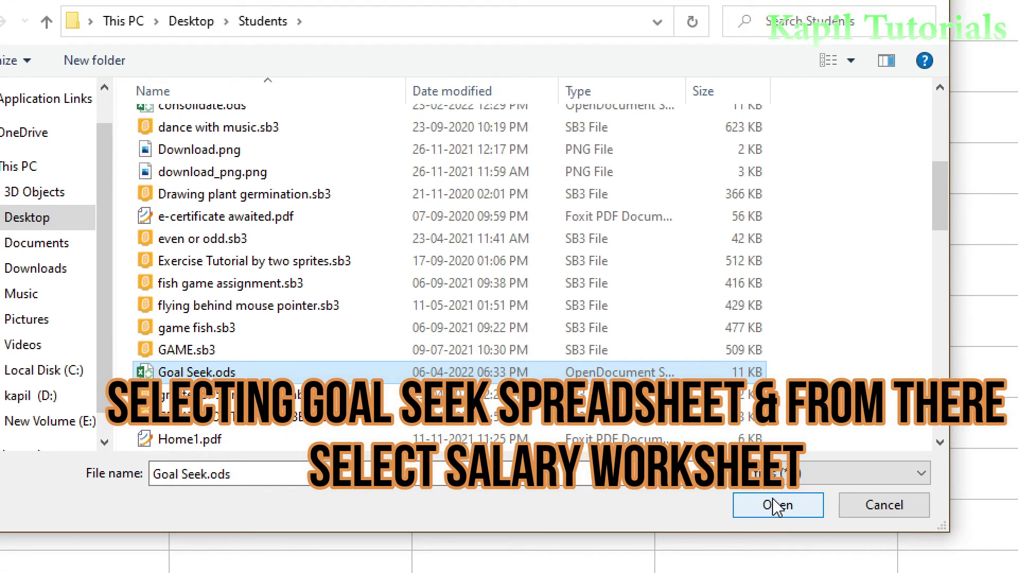
# Open Goal Seek.ods and insert its Salary sheet without a link.
pyautogui.click(778, 506)
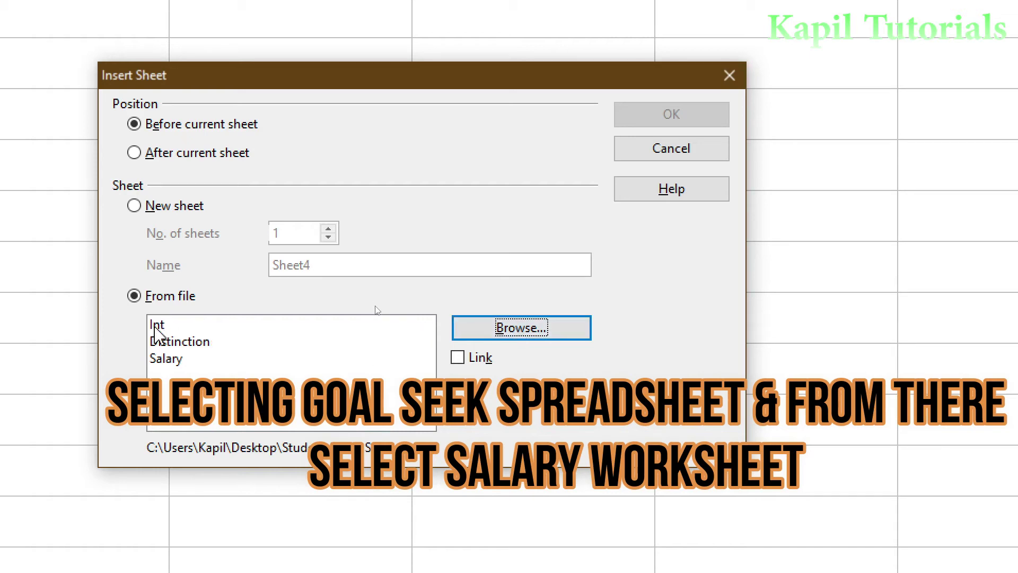
pyautogui.moveTo(158, 333); pyautogui.dragTo(158, 361)
pyautogui.click(159, 360)
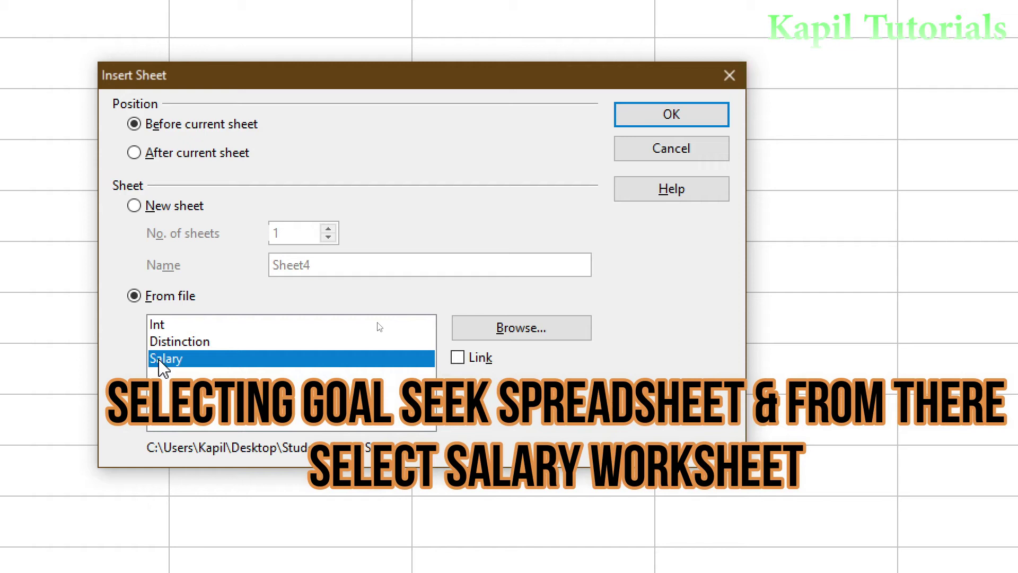
pyautogui.click(654, 117)
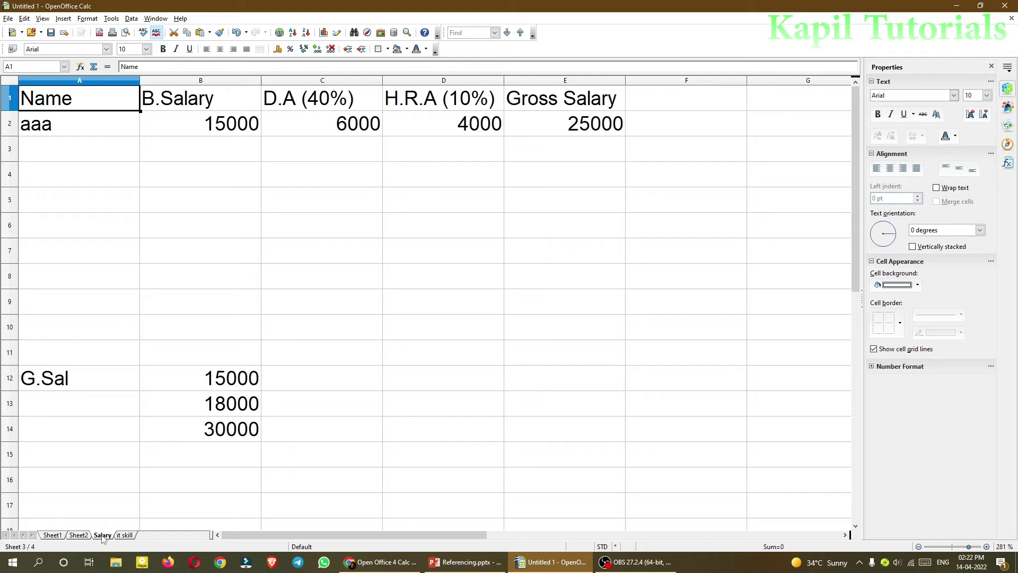
# Insert the Salary sheet from Goal Seek.ods again, this time with Link ticked.
pyautogui.doubleClick(149, 541)
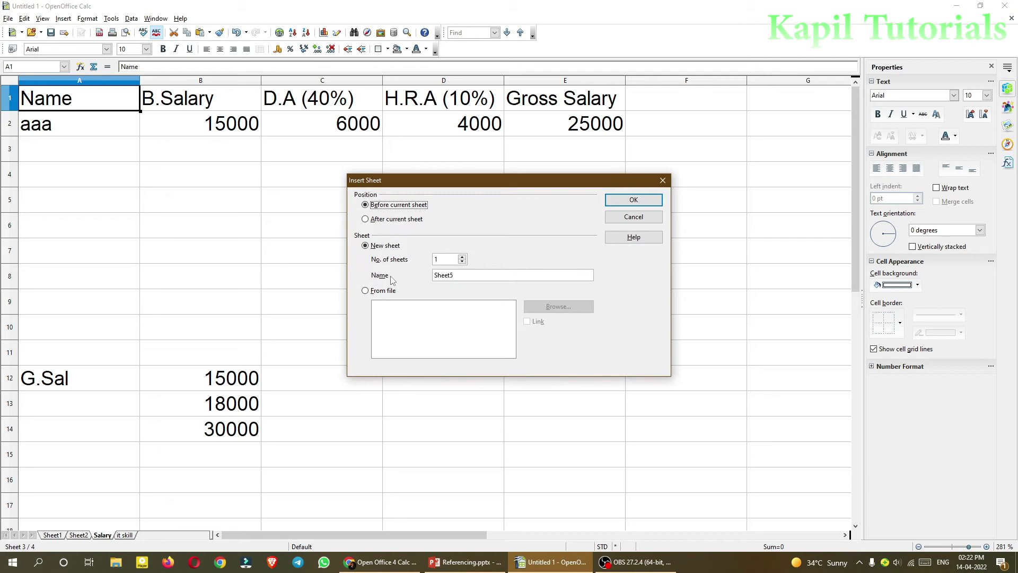
pyautogui.click(365, 291)
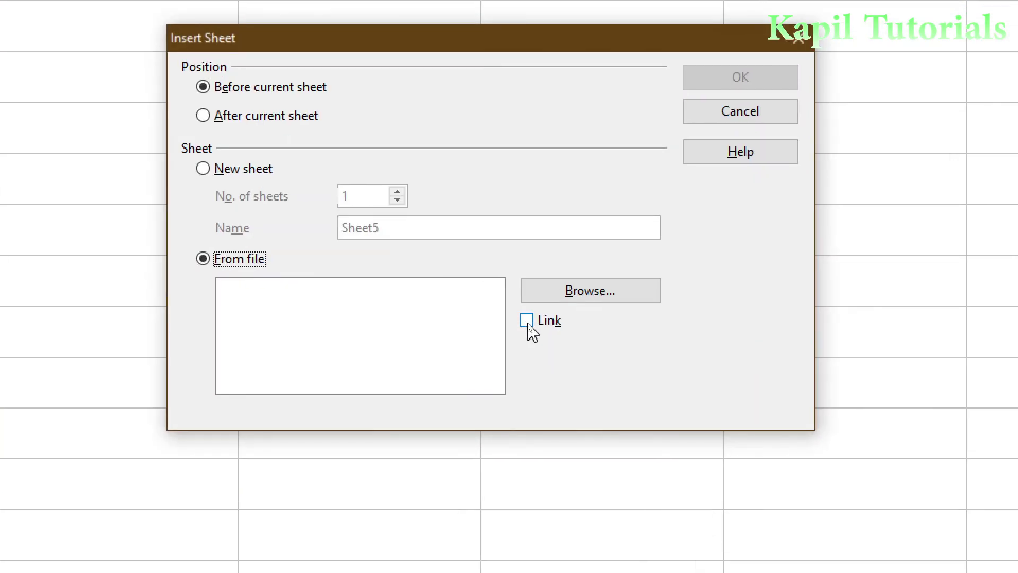
pyautogui.click(527, 322)
pyautogui.click(568, 300)
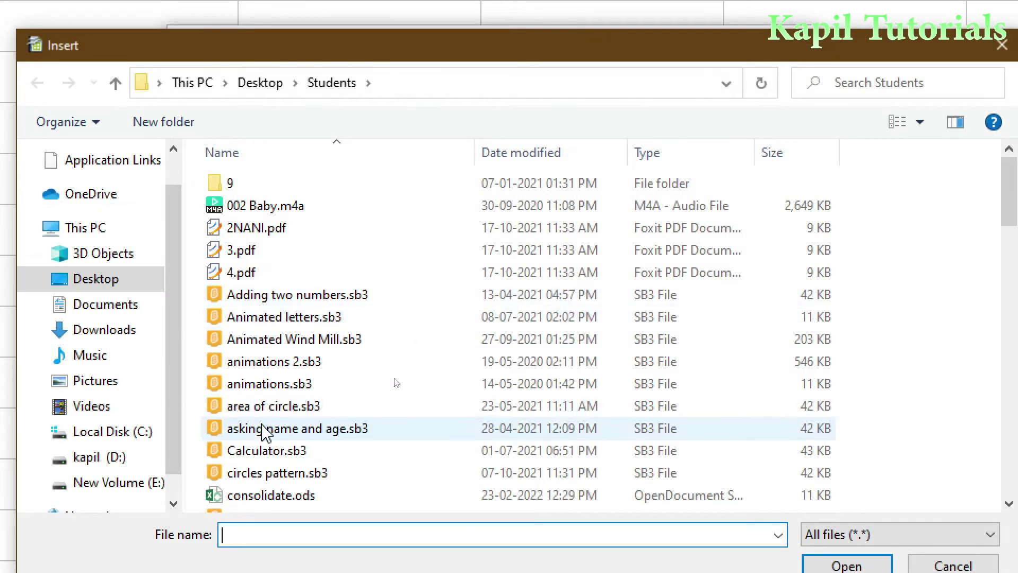
pyautogui.scroll(-3, 262, 446)
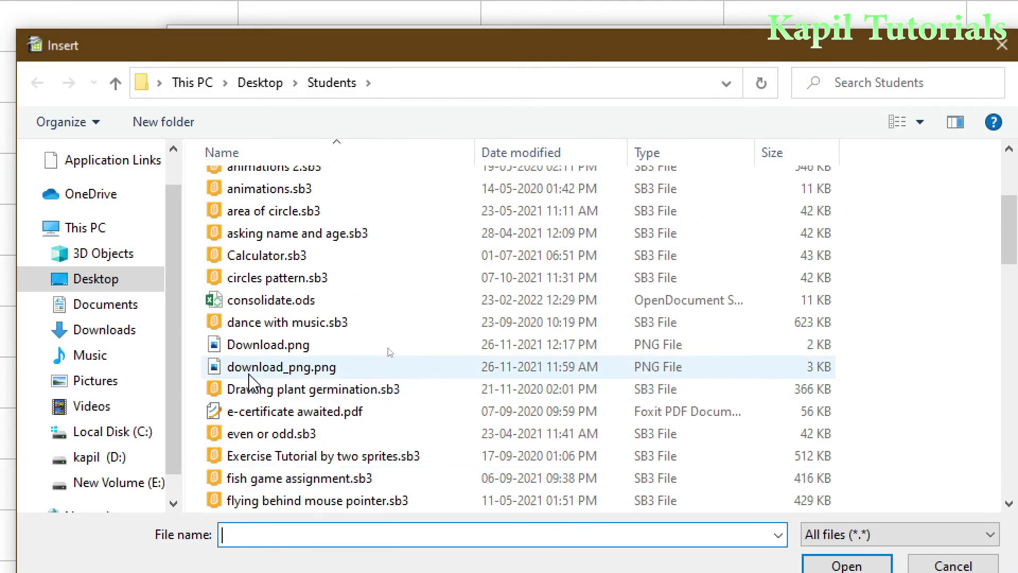
pyautogui.scroll(-1, 388, 352)
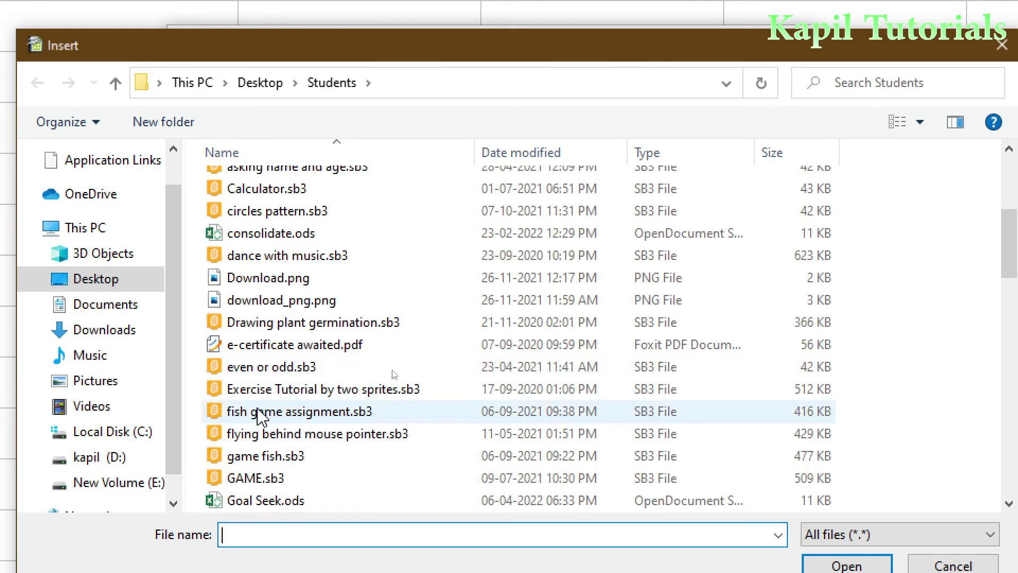
pyautogui.click(257, 501)
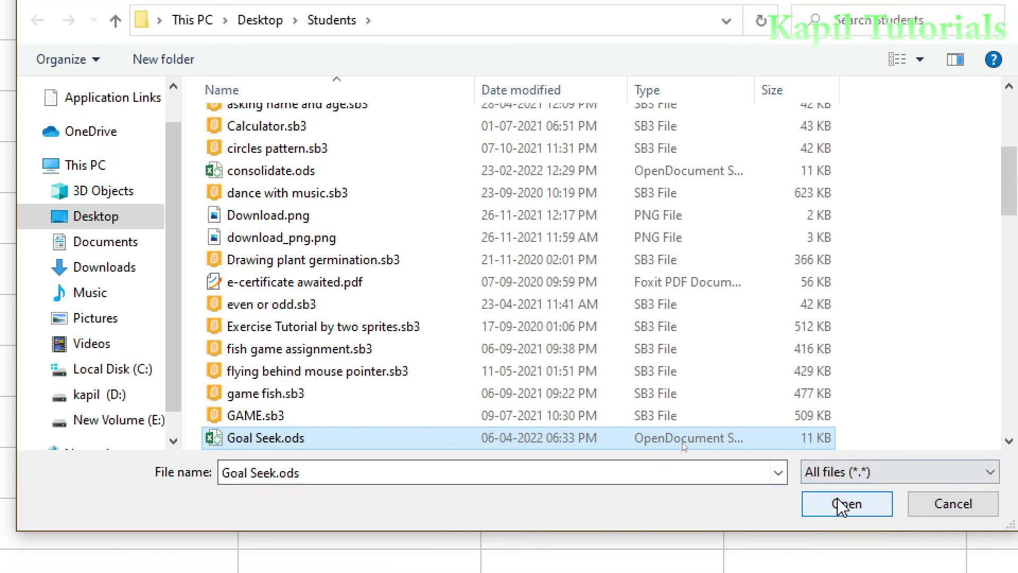
pyautogui.click(845, 530)
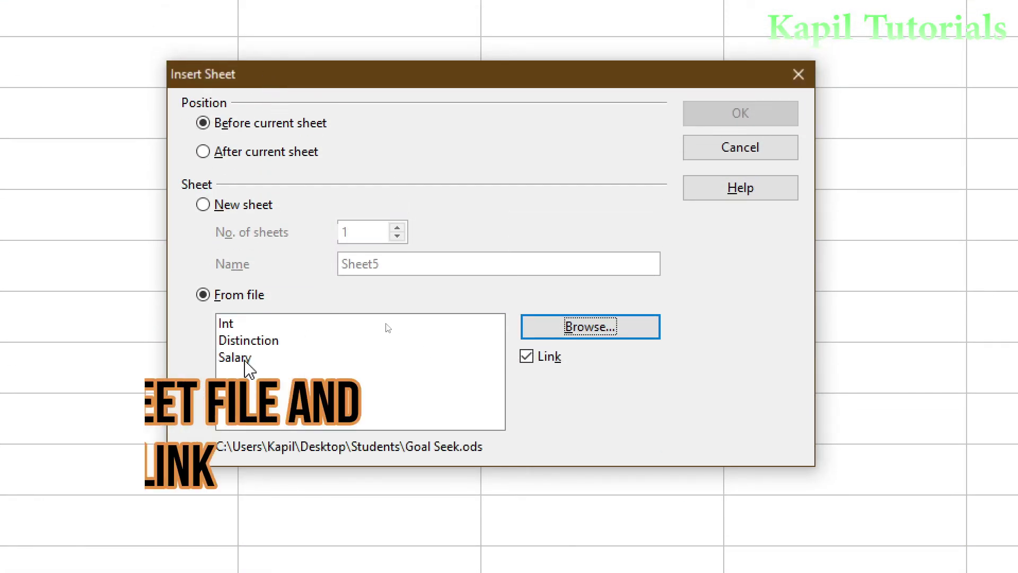
pyautogui.click(245, 363)
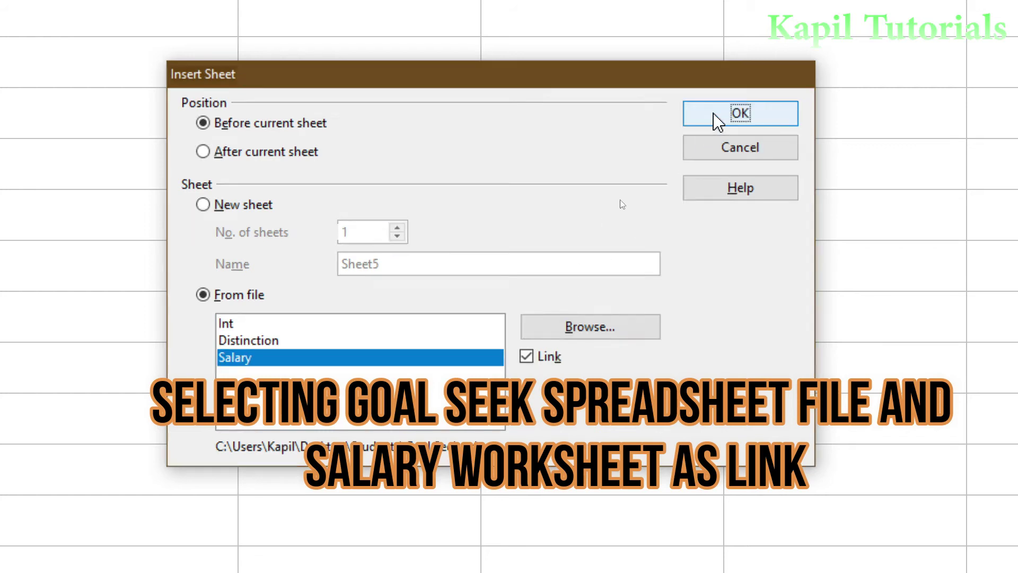
pyautogui.click(718, 119)
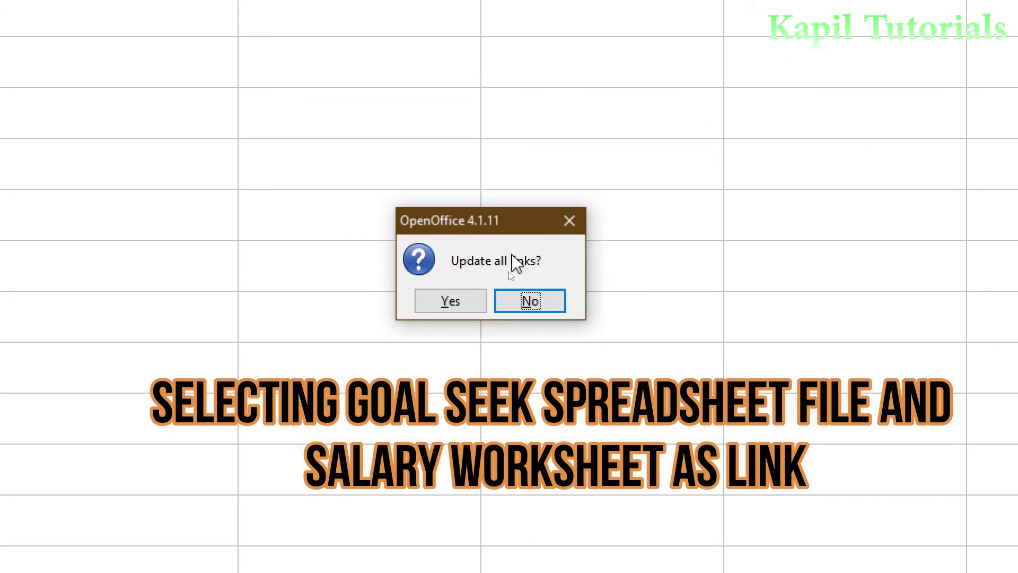
# Accept updating all links, then compare the Salary and linked Salary_2 sheets.
pyautogui.click(439, 304)
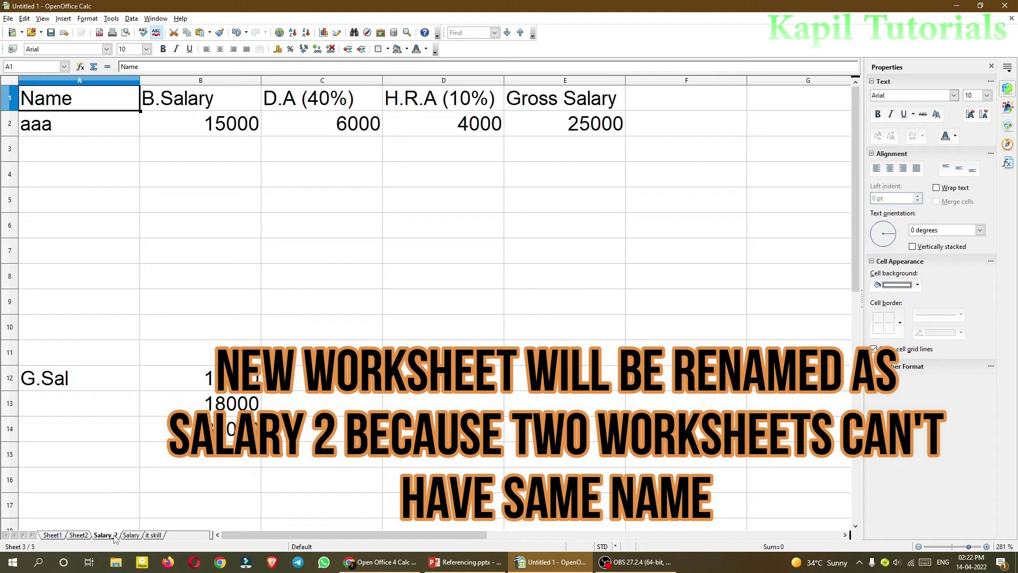
pyautogui.click(132, 535)
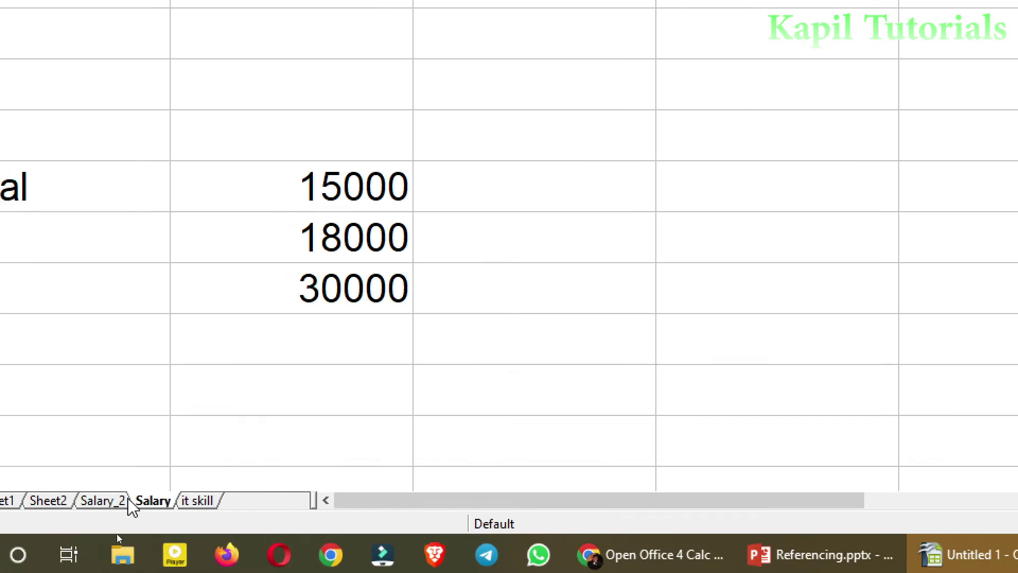
pyautogui.click(85, 501)
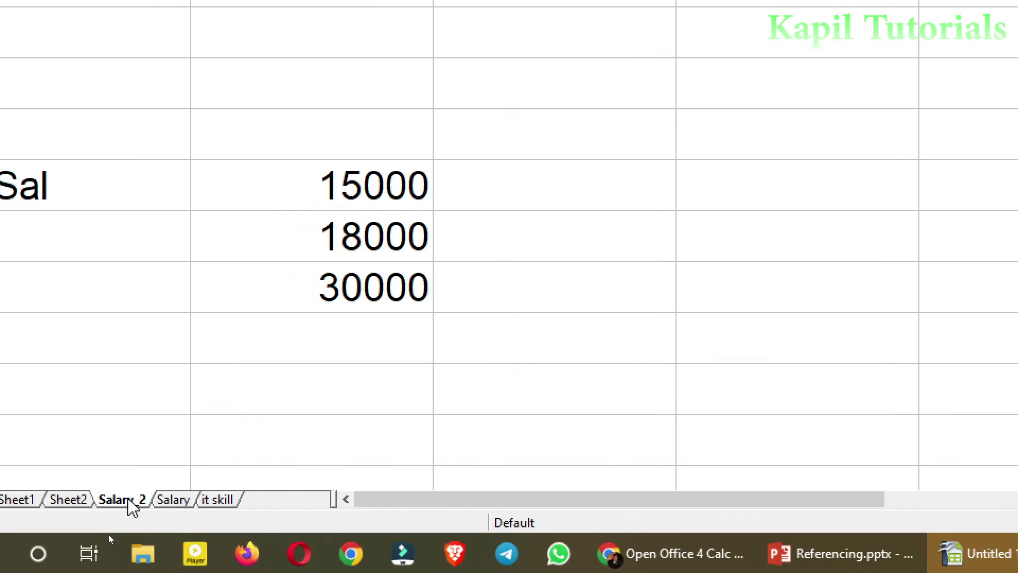
pyautogui.click(164, 499)
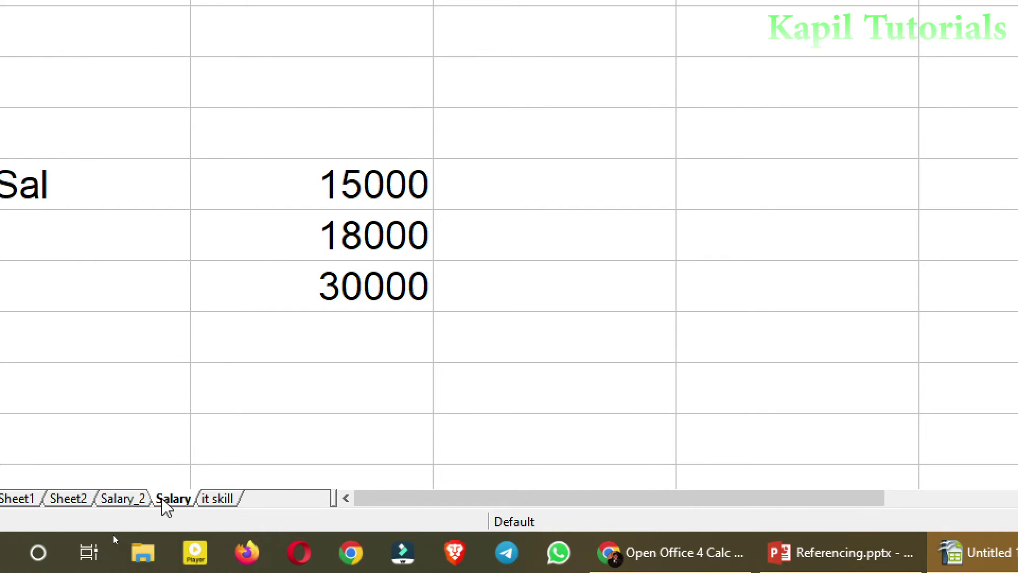
pyautogui.click(135, 499)
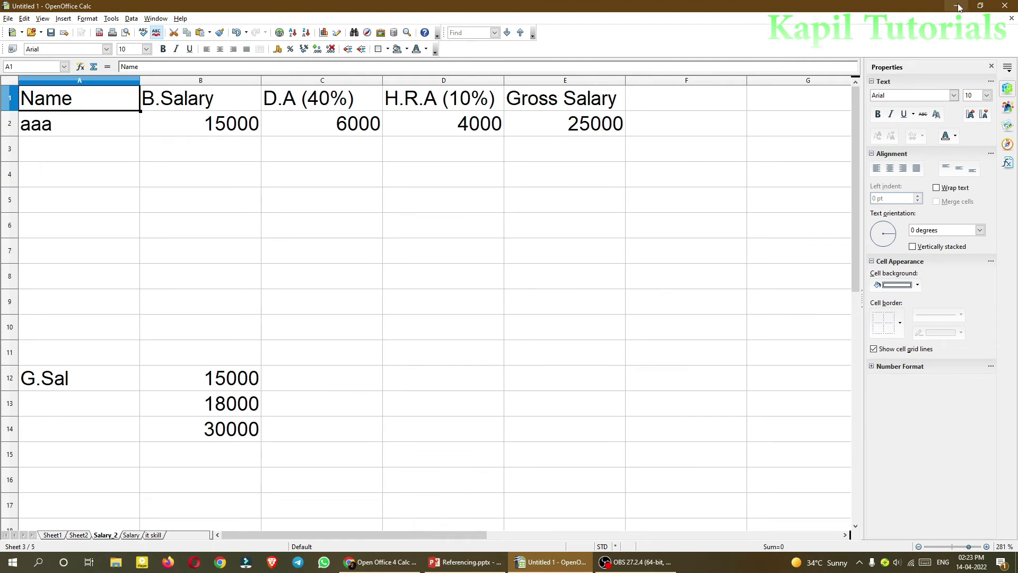
# Minimize Calc and open Goal Seek.ods from the Students folder with OpenOffice Calc.
pyautogui.click(957, 6)
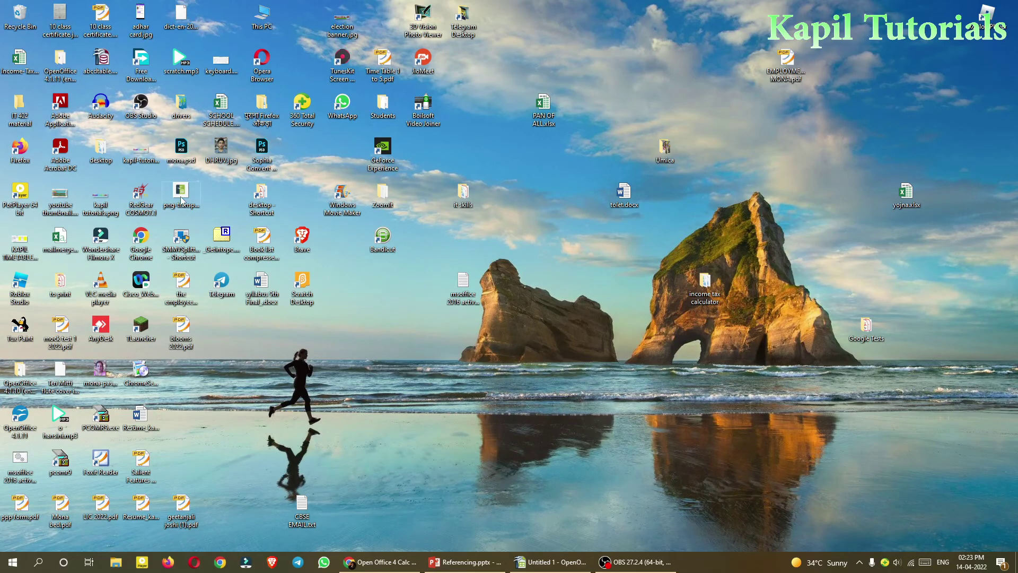
pyautogui.click(181, 240)
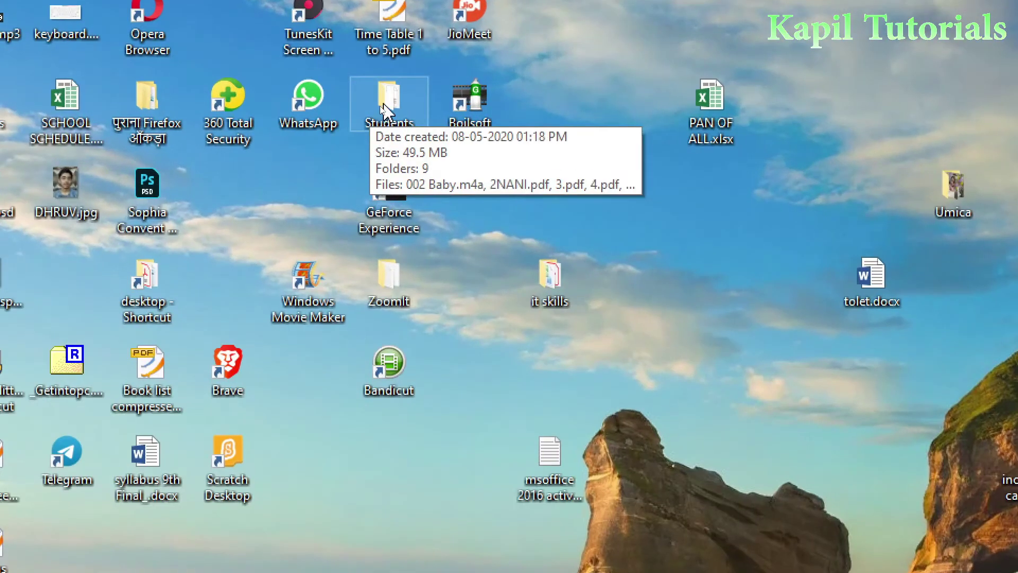
pyautogui.doubleClick(380, 108)
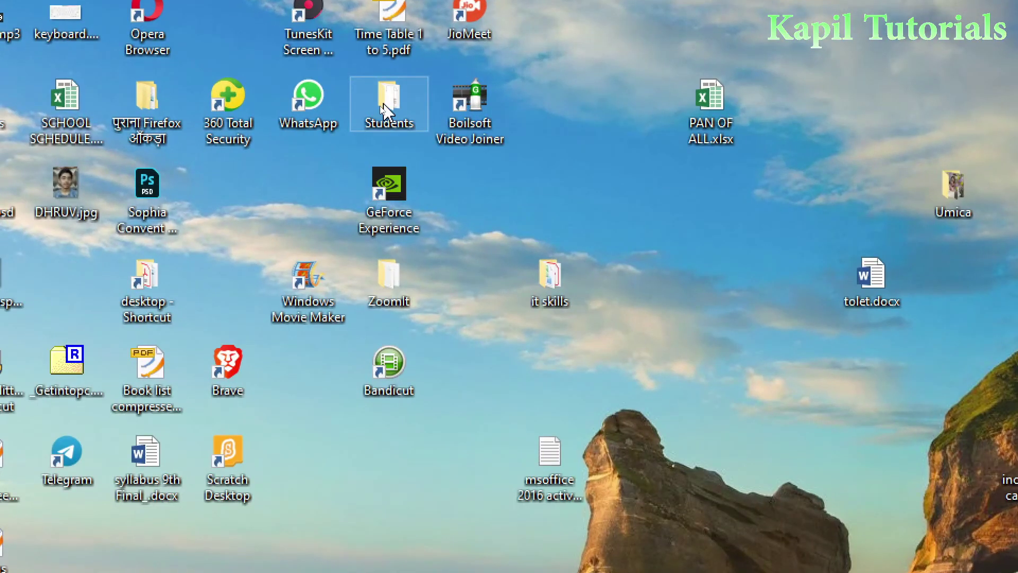
pyautogui.click(882, 170)
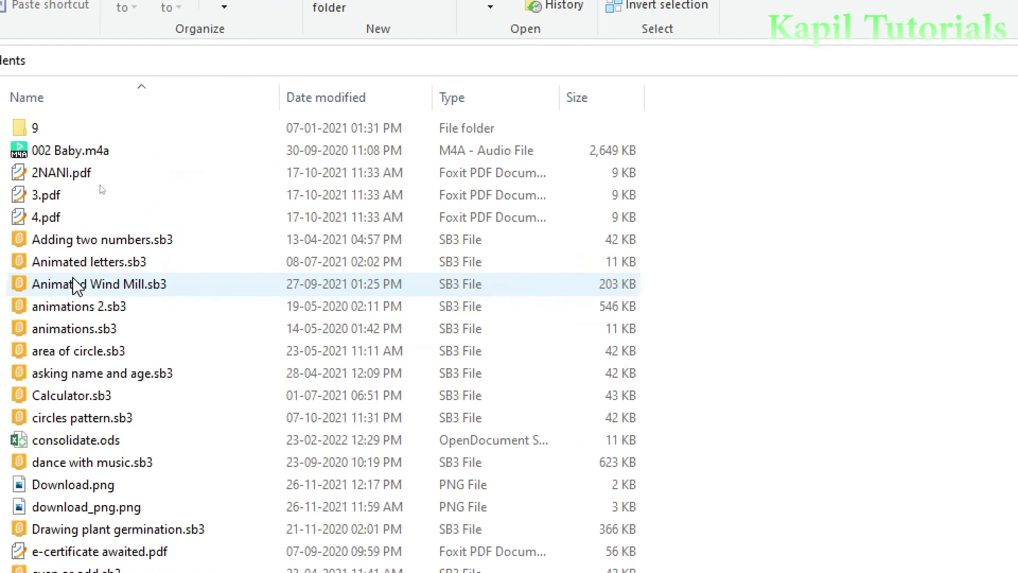
pyautogui.scroll(-2, 77, 371)
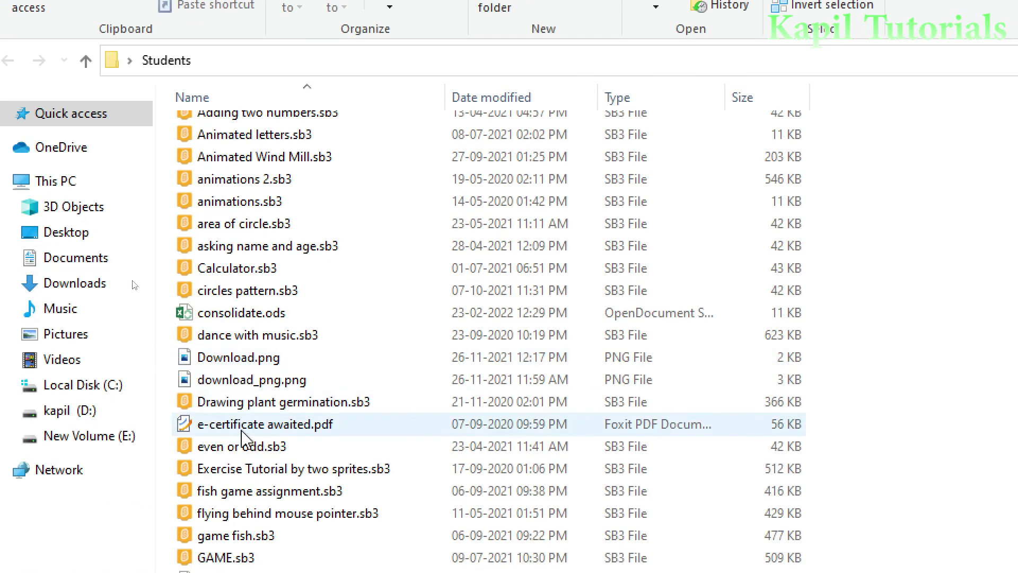
pyautogui.scroll(-3, 228, 419)
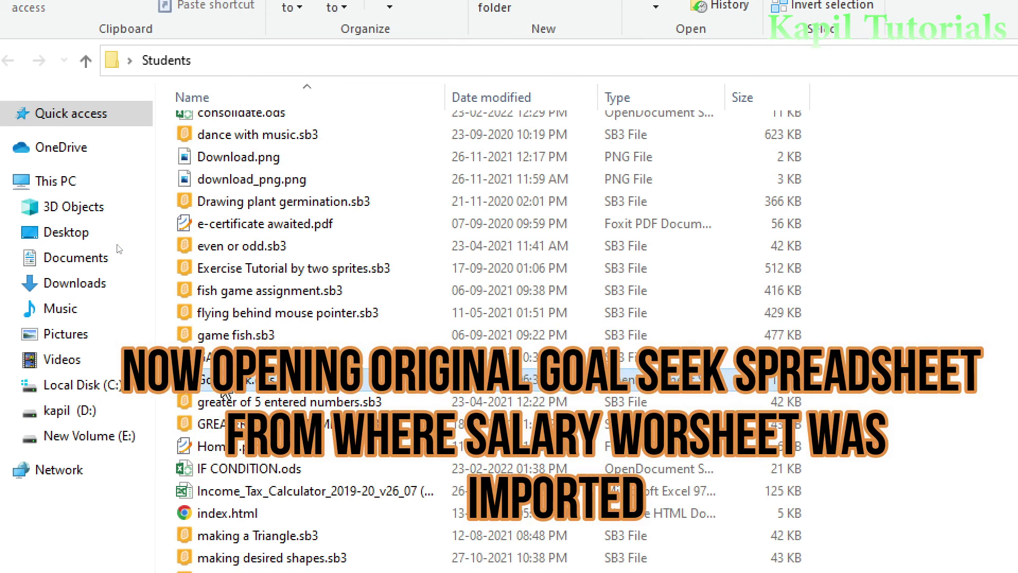
pyautogui.doubleClick(224, 388)
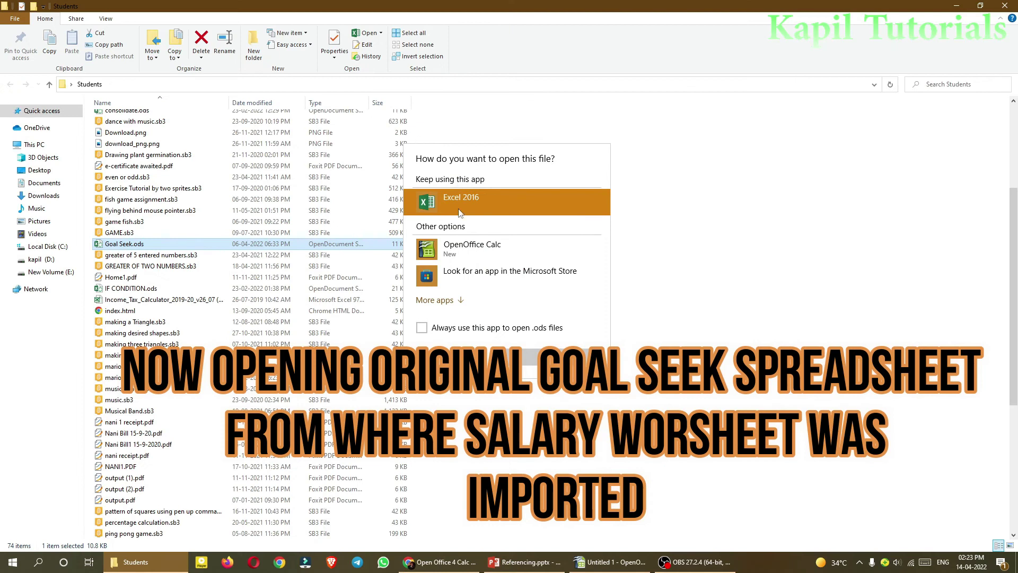
pyautogui.click(472, 248)
pyautogui.click(532, 357)
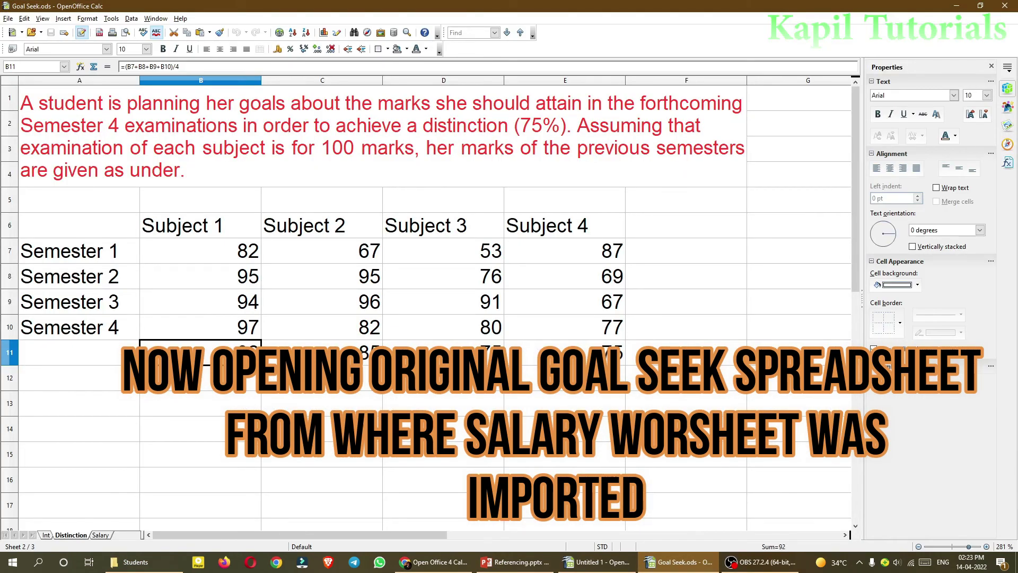
# In Goal Seek.ods, change the basic salary in B2 from 15000 to 20000.
pyautogui.click(101, 535)
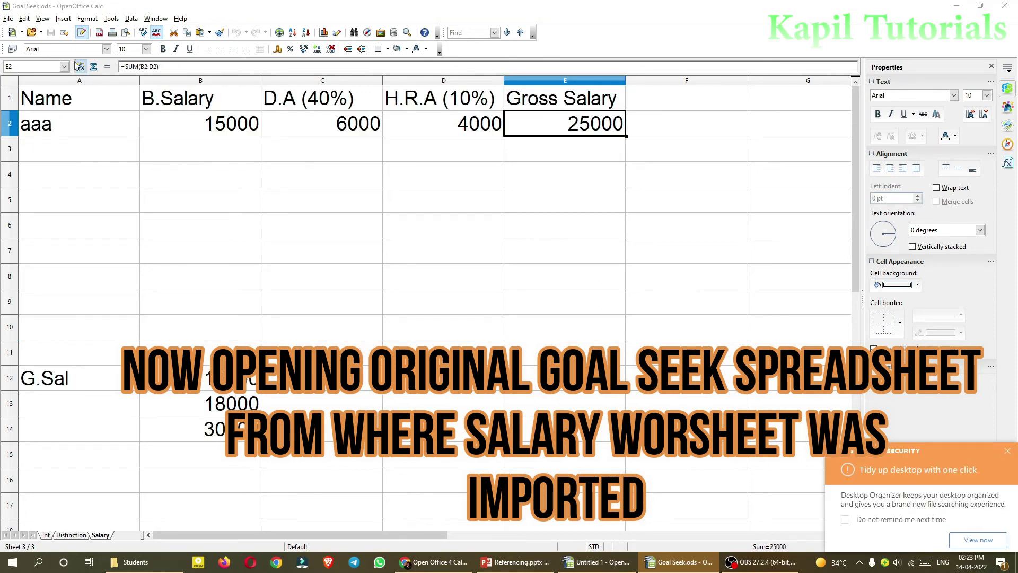
pyautogui.click(1007, 450)
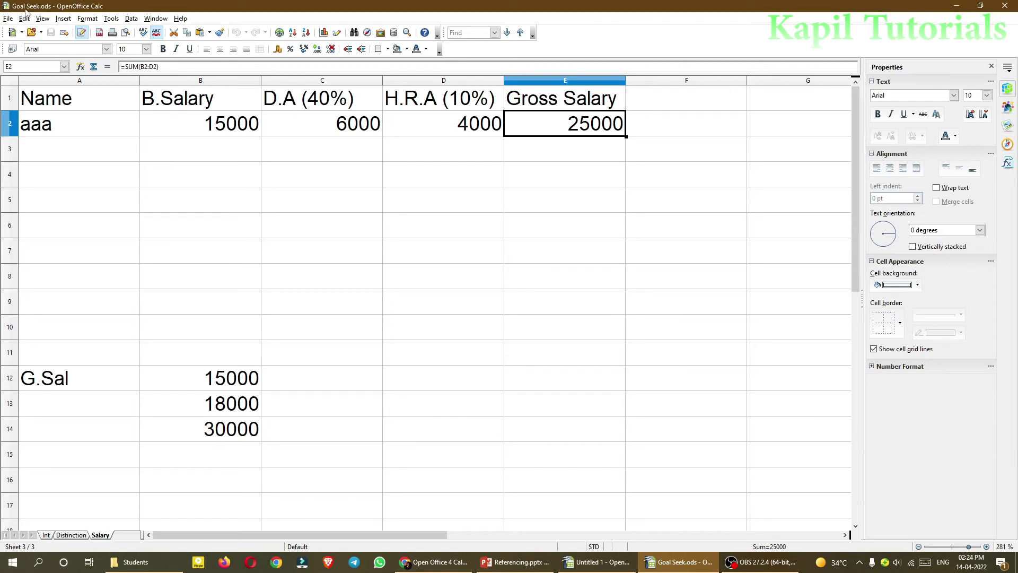
pyautogui.click(583, 563)
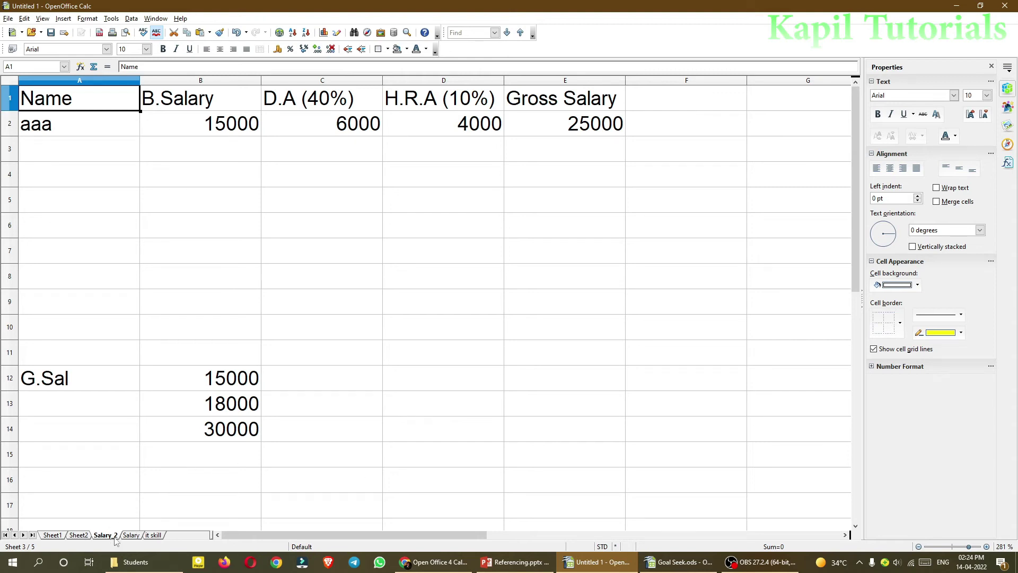
pyautogui.click(130, 535)
pyautogui.click(679, 561)
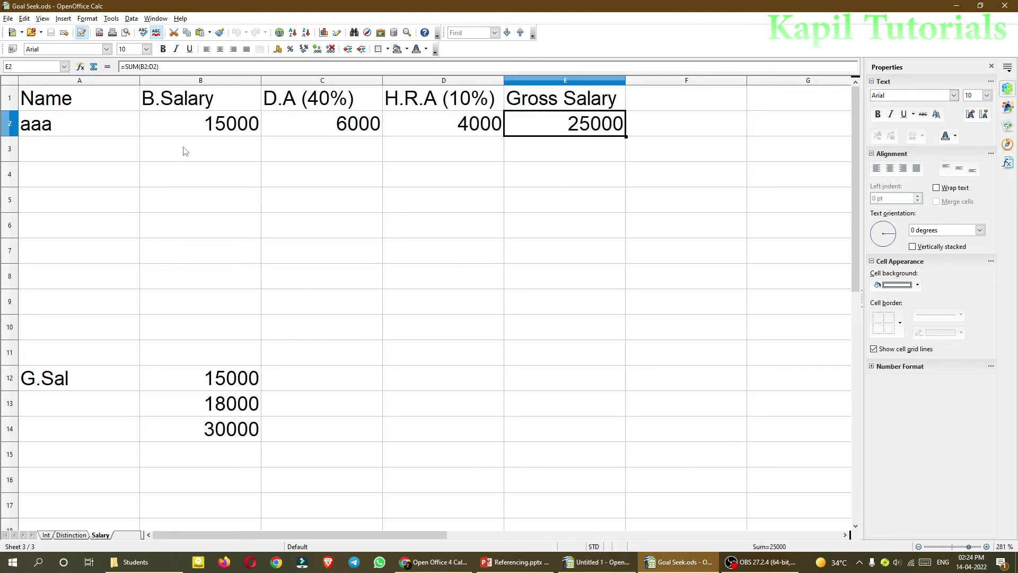
pyautogui.click(193, 126)
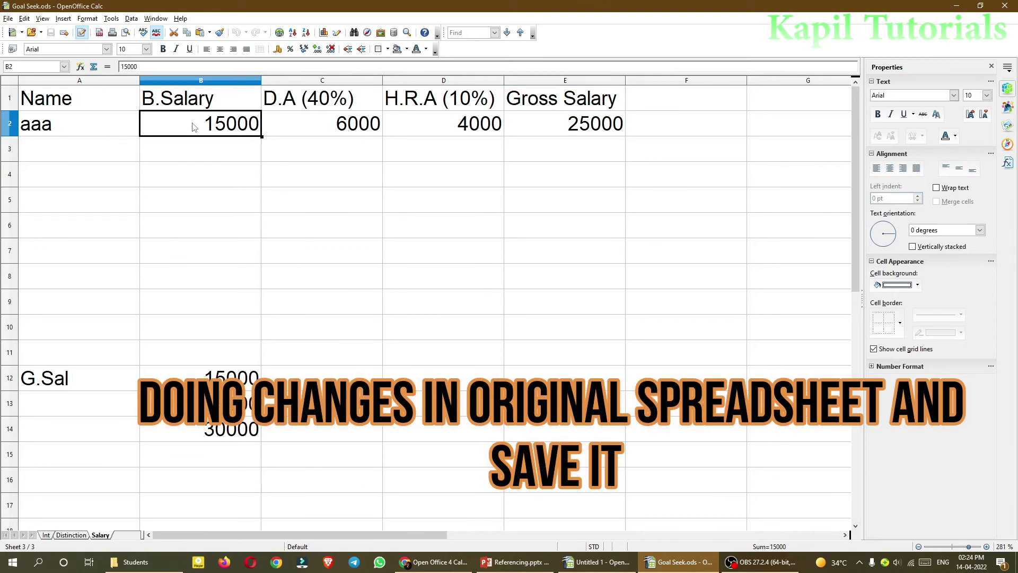
pyautogui.write('20000')
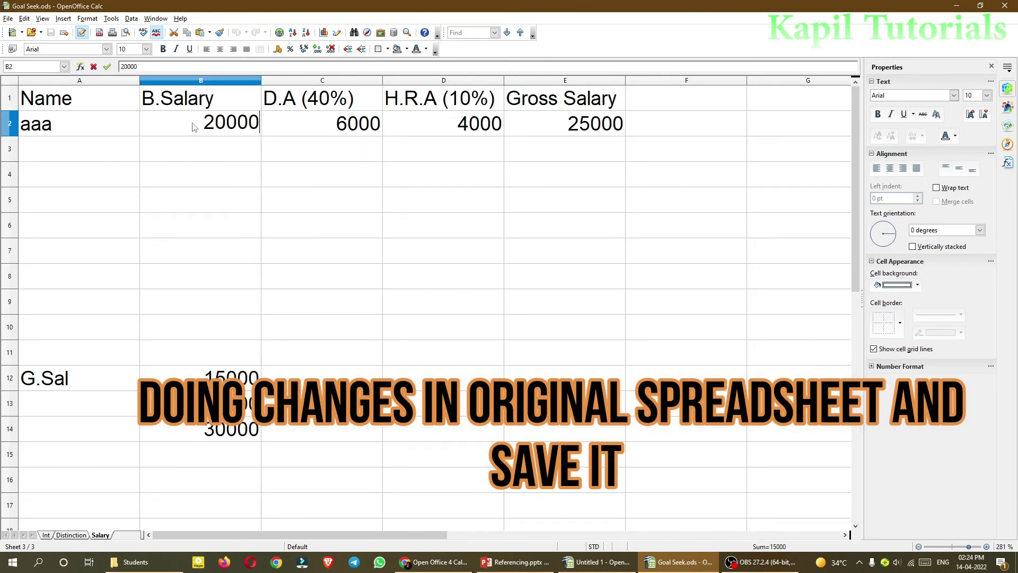
pyautogui.press('Return')
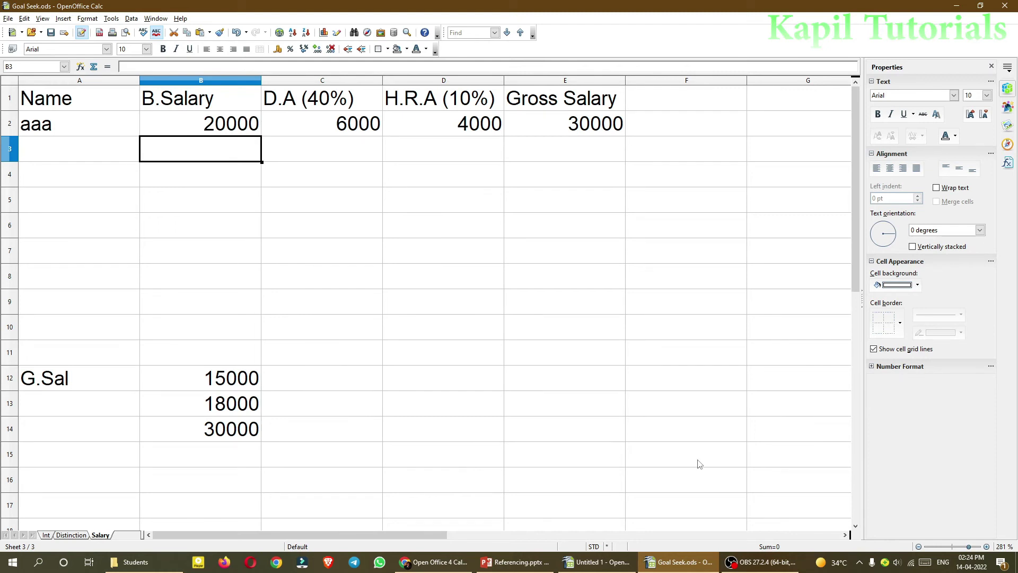
# Save the Untitled 1 workbook, showing Salary_2, as reference.ods.
pyautogui.click(601, 568)
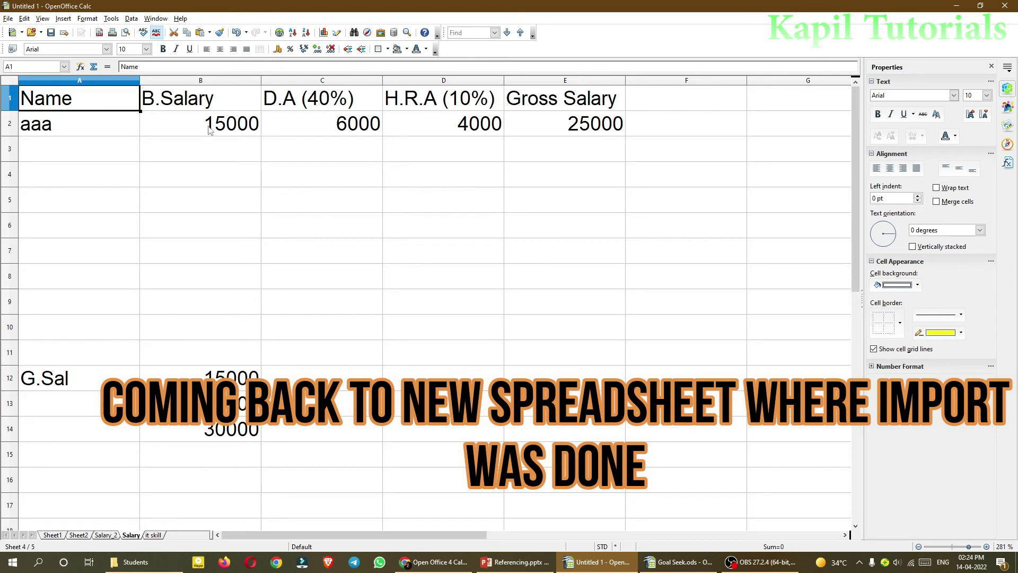
pyautogui.click(106, 535)
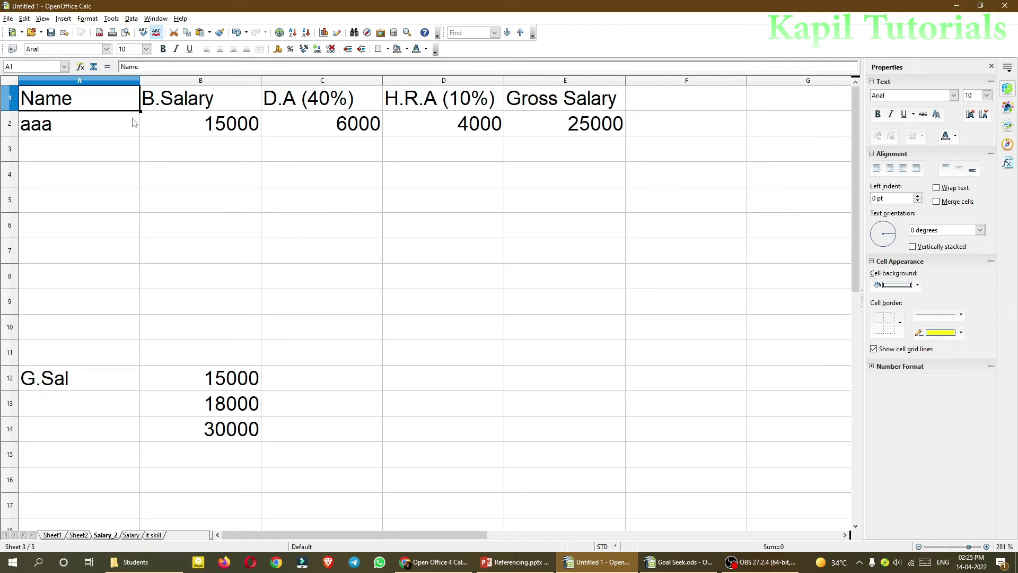
pyautogui.click(51, 33)
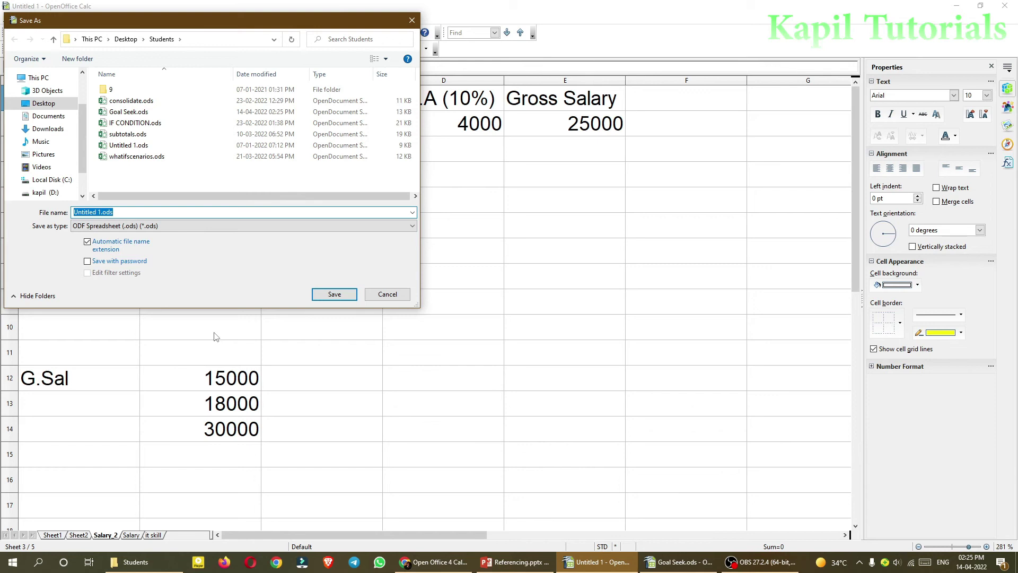
pyautogui.write('reference')
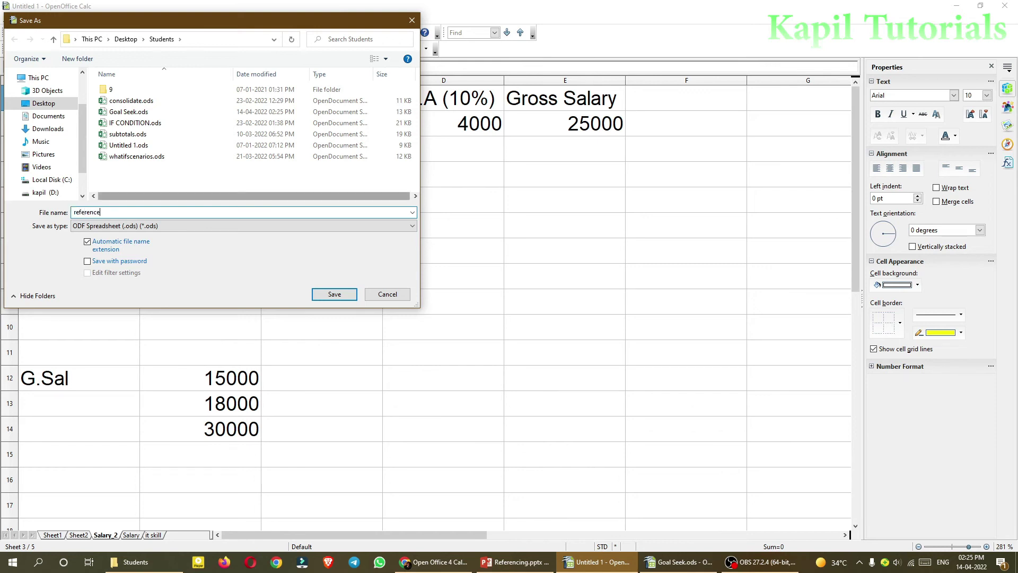
pyautogui.click(334, 294)
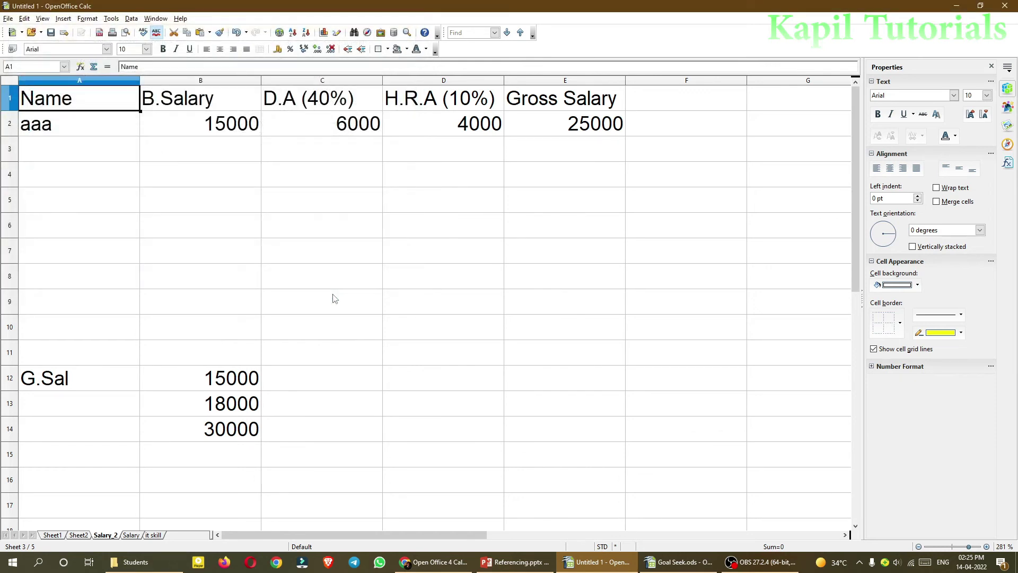
# Close reference.ods and reopen it from Recent Documents, accepting both link-update prompts.
pyautogui.click(1004, 6)
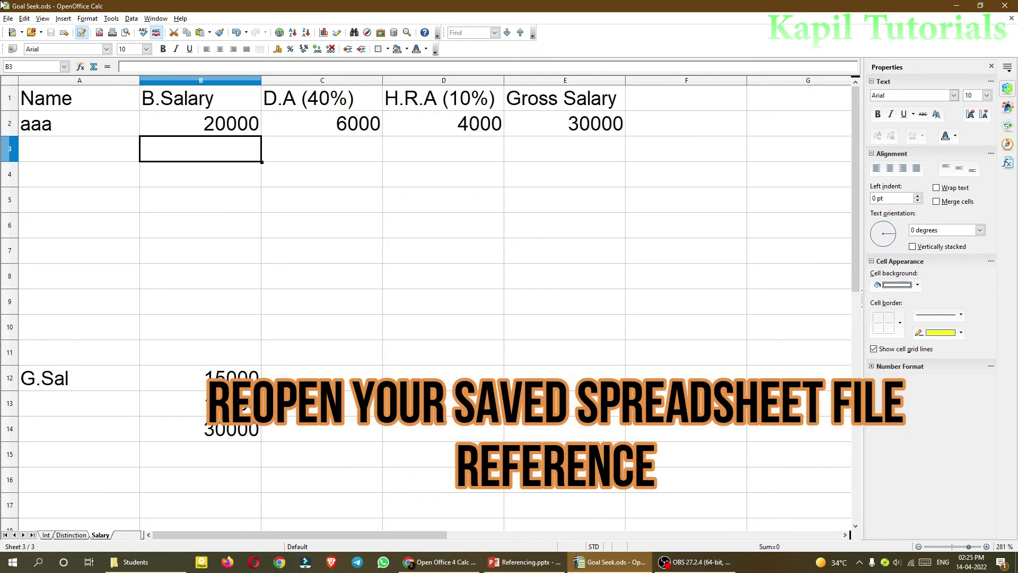
pyautogui.click(7, 19)
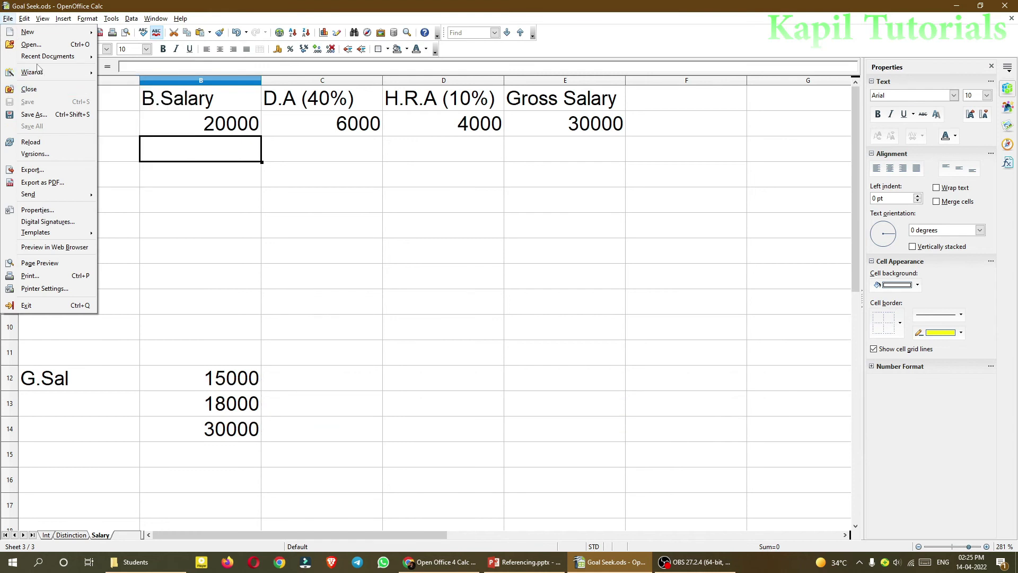
pyautogui.moveTo(42, 58)
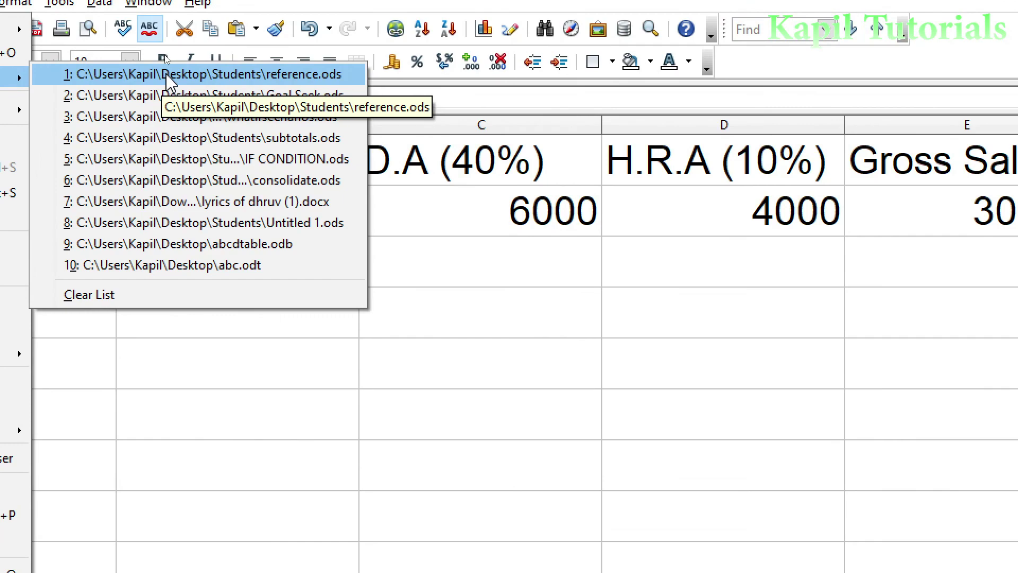
pyautogui.click(164, 55)
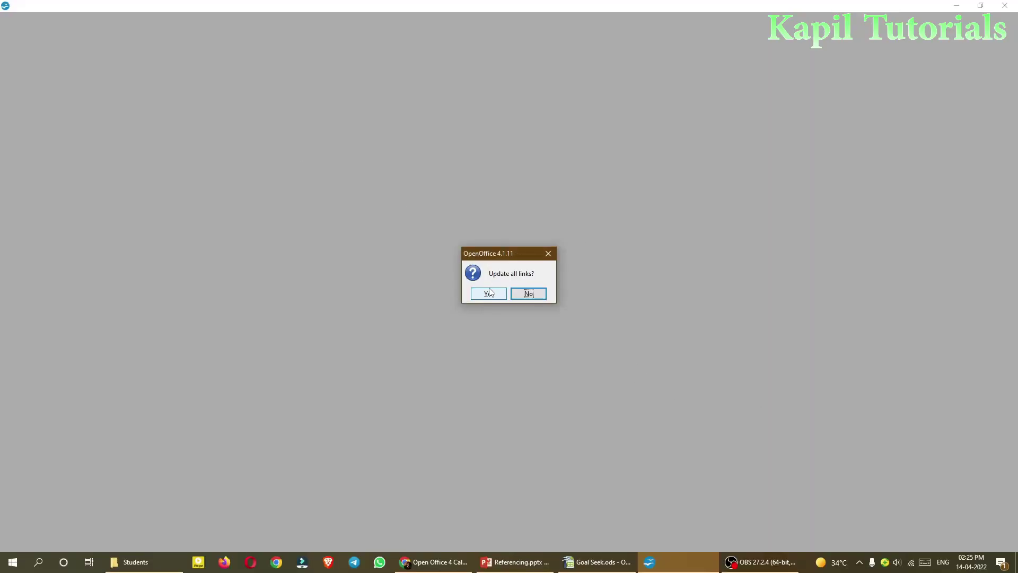
pyautogui.click(488, 294)
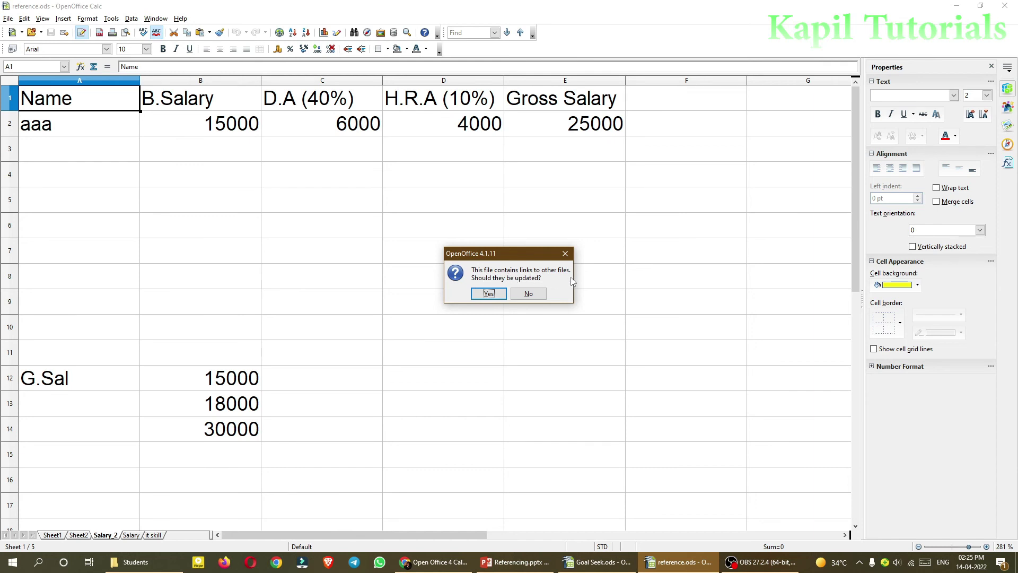
pyautogui.click(486, 294)
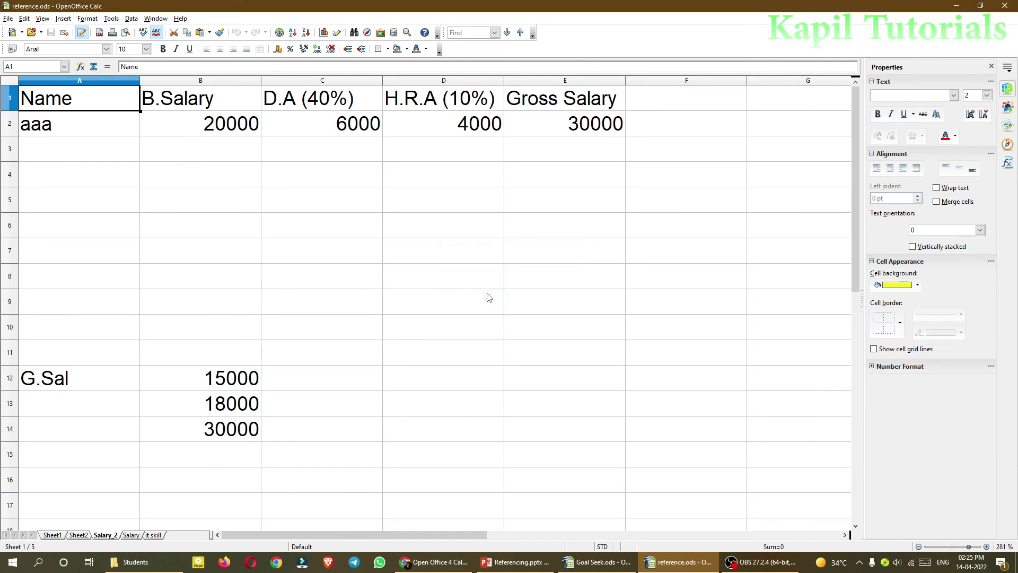
# Compare B2: Salary_2 shows 20000 while the unlinked Salary sheet still shows 15000.
pyautogui.click(211, 129)
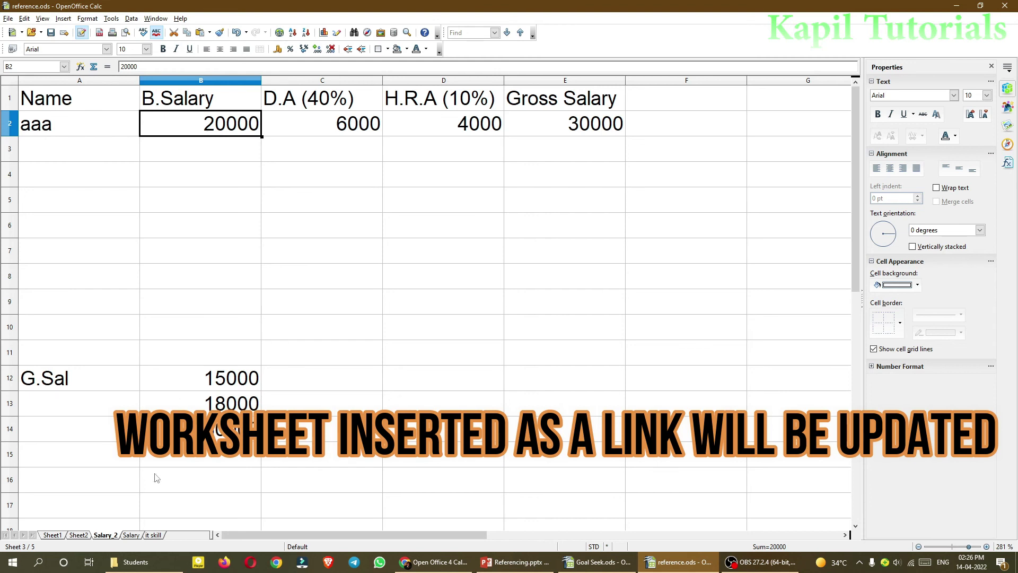
pyautogui.click(130, 536)
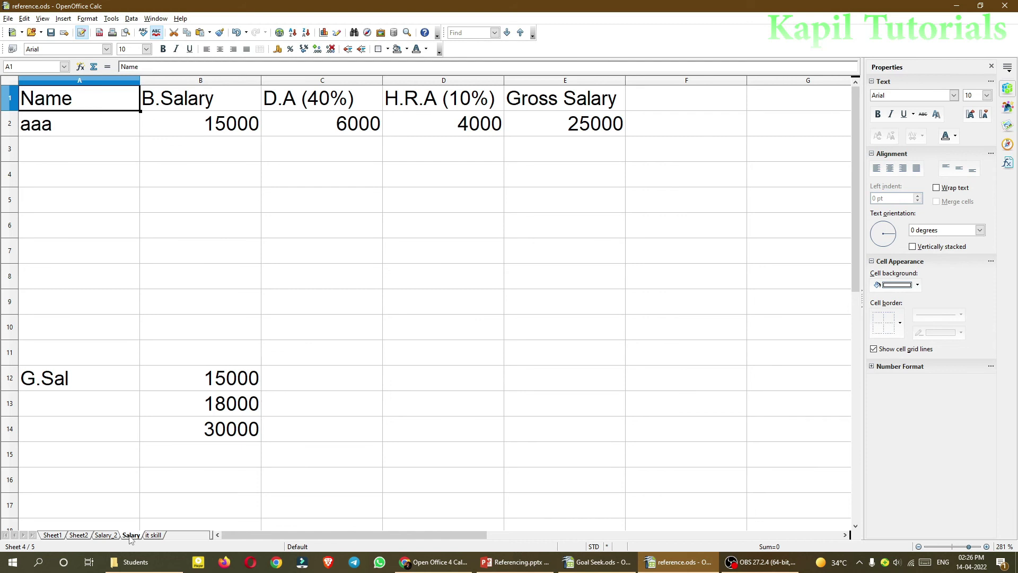
pyautogui.click(219, 130)
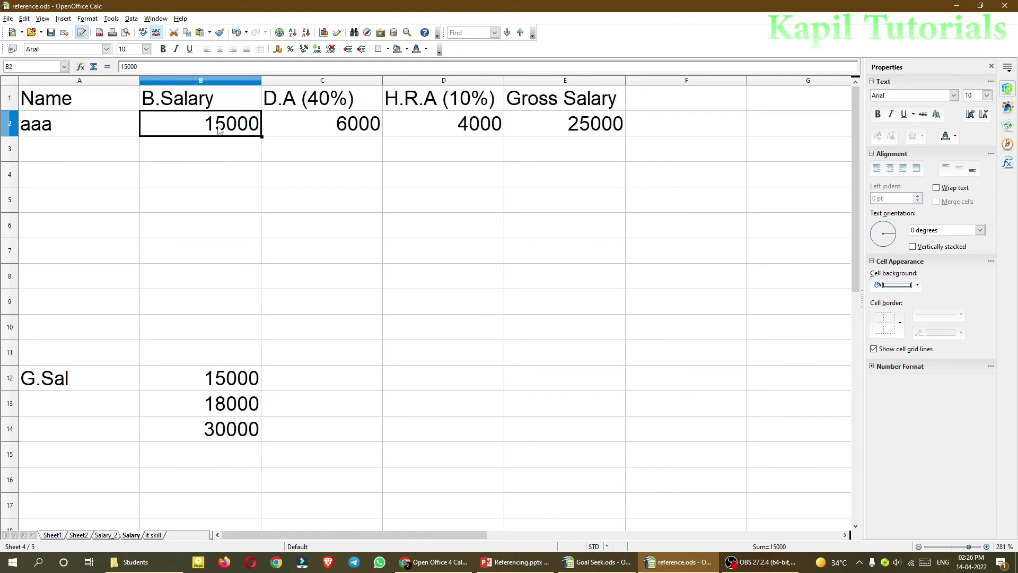
pyautogui.click(103, 535)
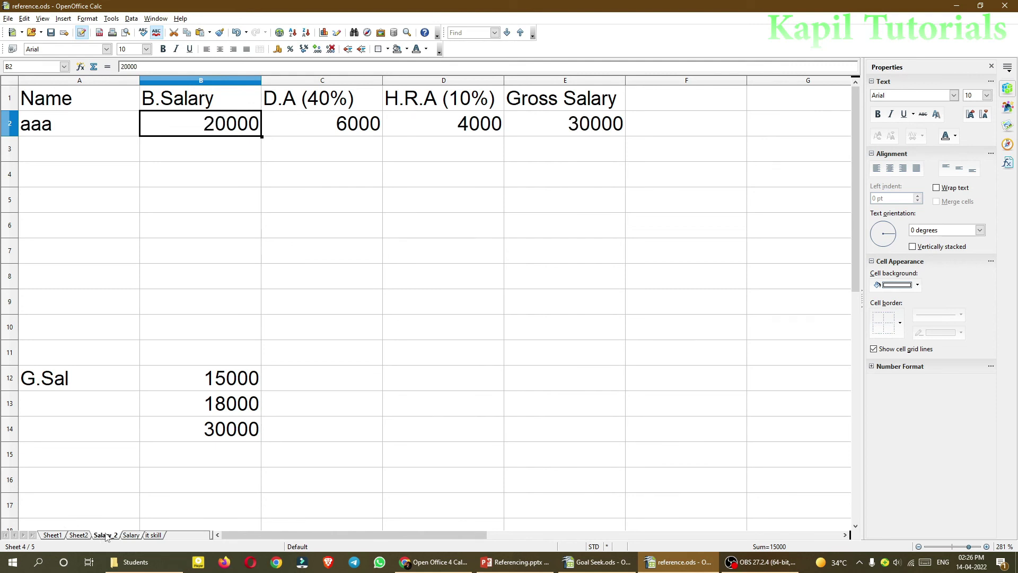
# In Goal Seek.ods, change the basic salary in B2 to 30000, making gross 40000.
pyautogui.click(598, 561)
pyautogui.click(213, 134)
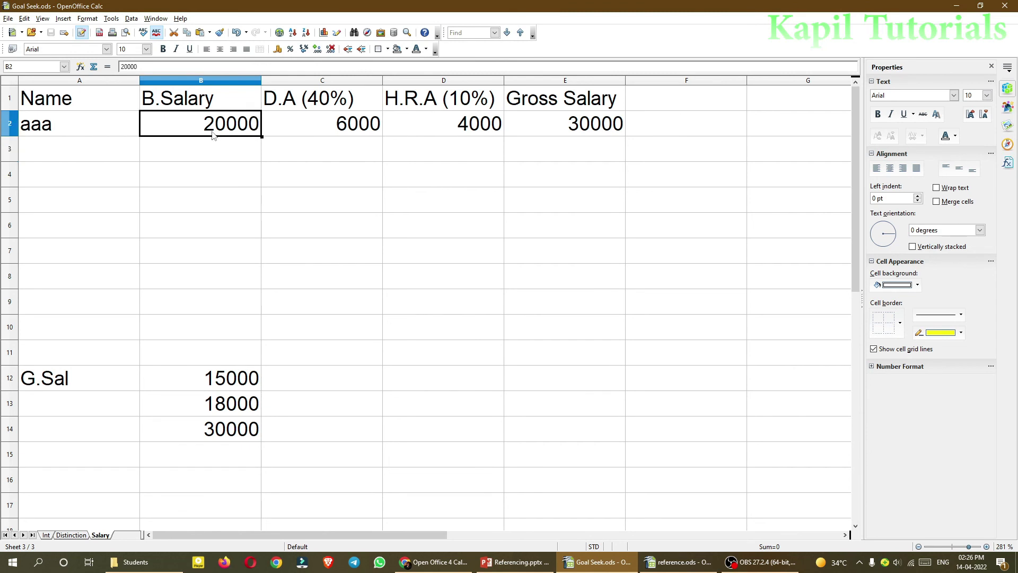
pyautogui.write('30000')
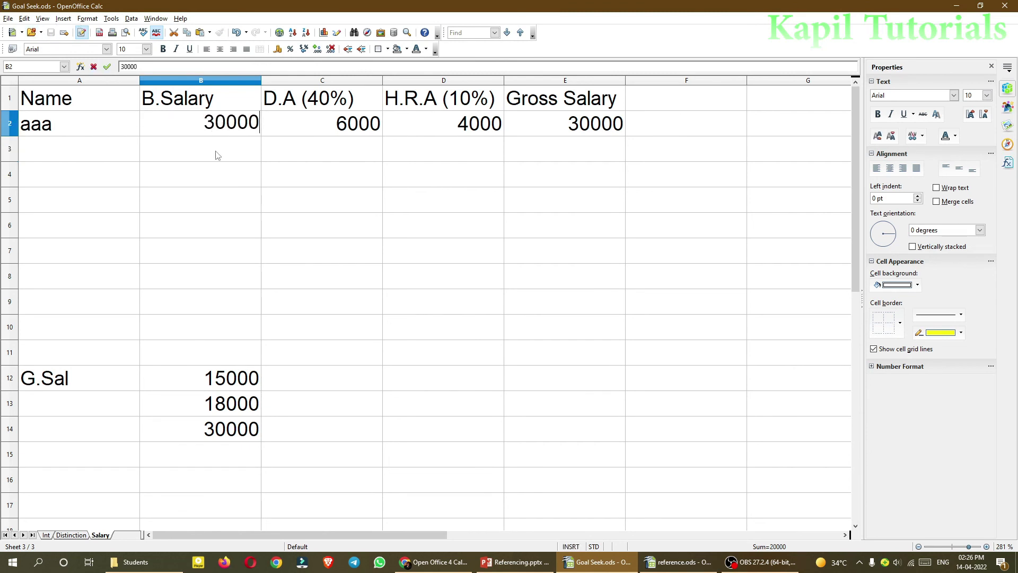
pyautogui.press('Return')
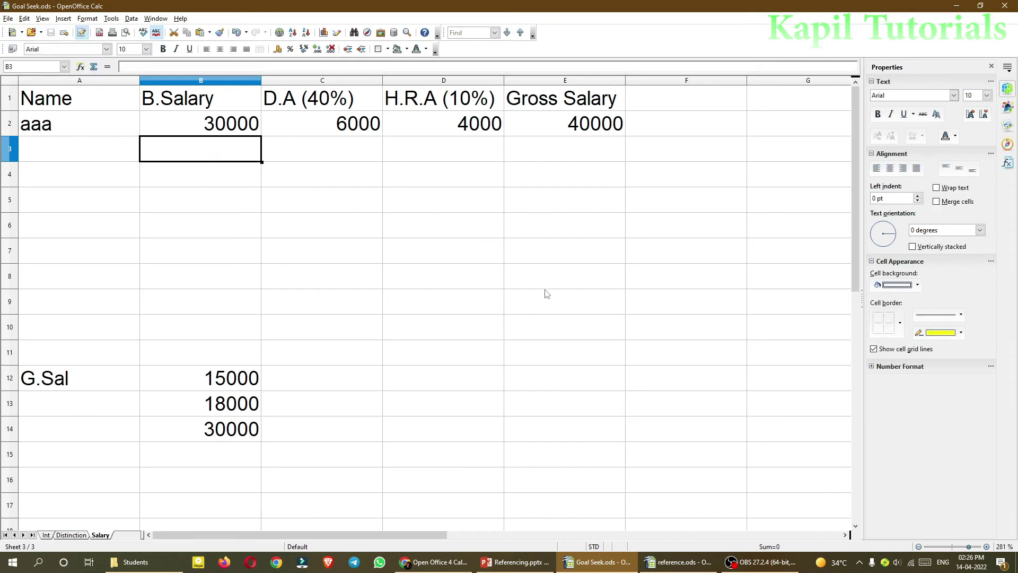
# Close reference.ods and bring up the Recent Documents list.
pyautogui.click(669, 560)
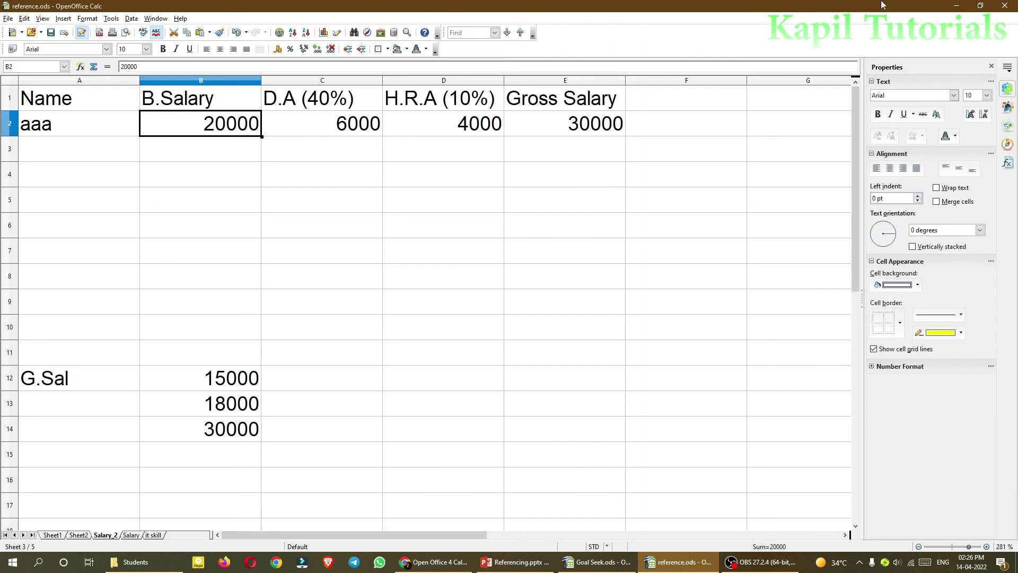
pyautogui.click(1010, 18)
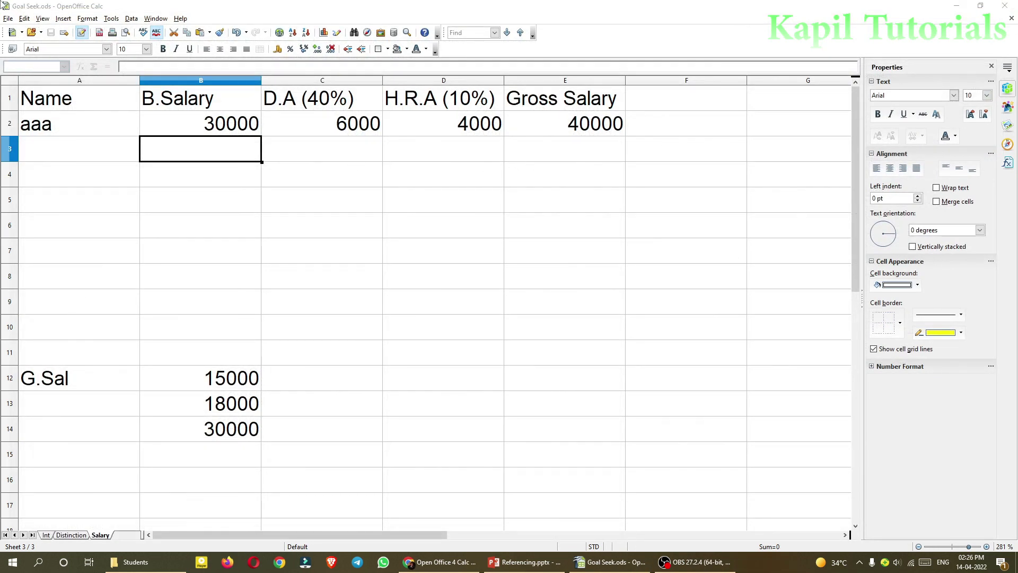
pyautogui.click(10, 19)
pyautogui.moveTo(30, 57)
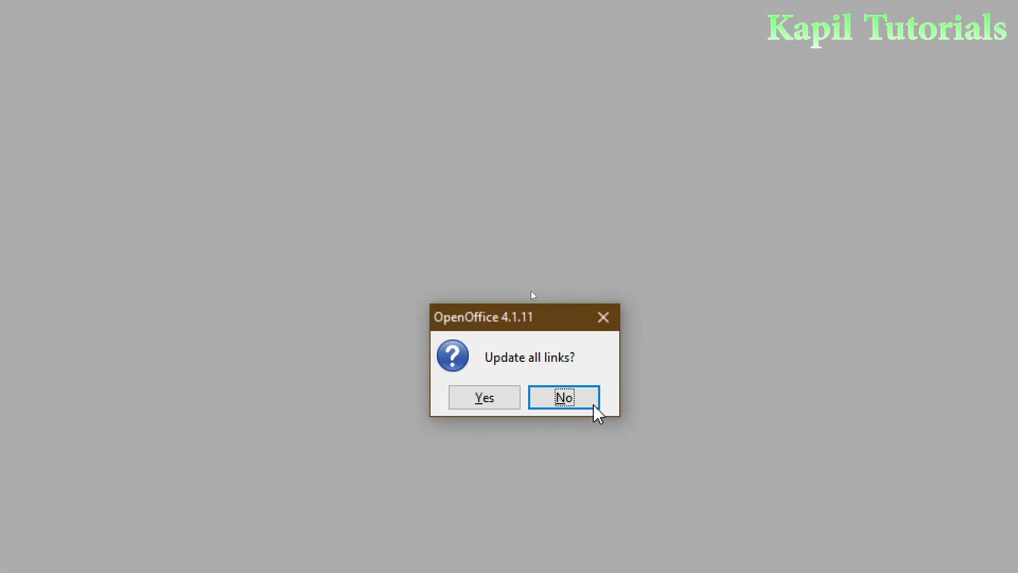
# Accept both link updates so Salary_2 shows 30000/40000, then check B2 in Goal Seek.ods.
pyautogui.click(484, 397)
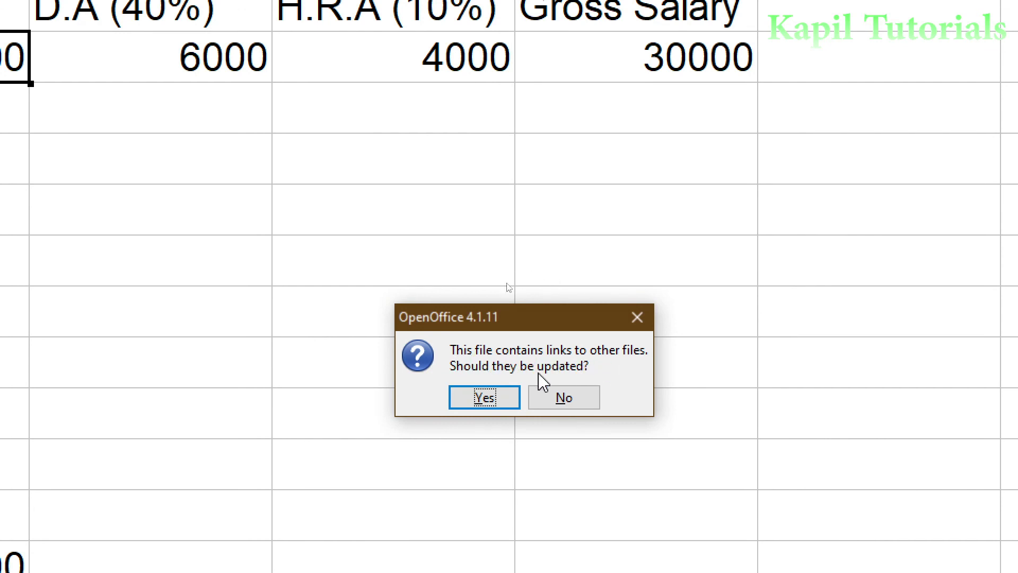
pyautogui.click(478, 399)
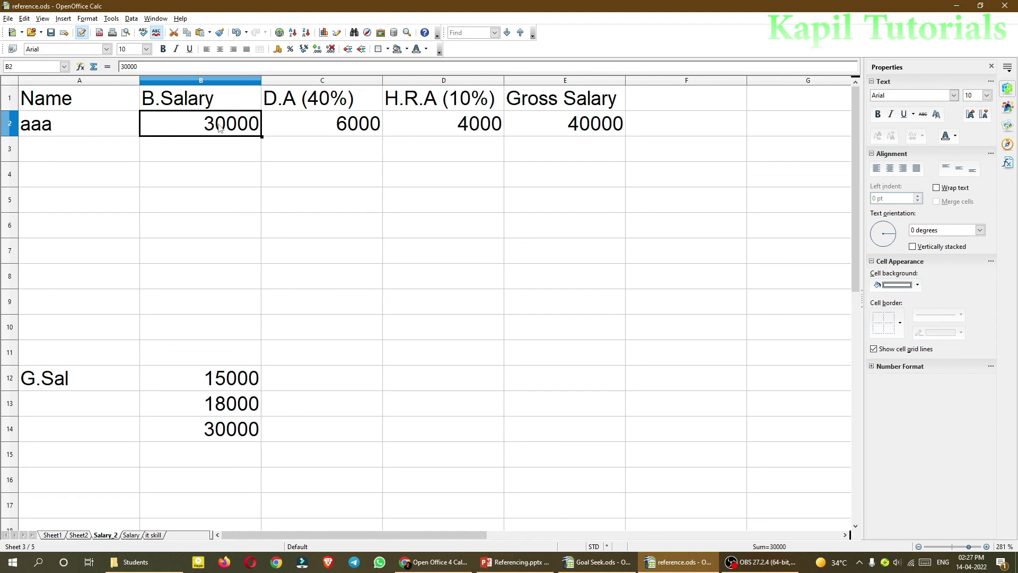
pyautogui.click(595, 568)
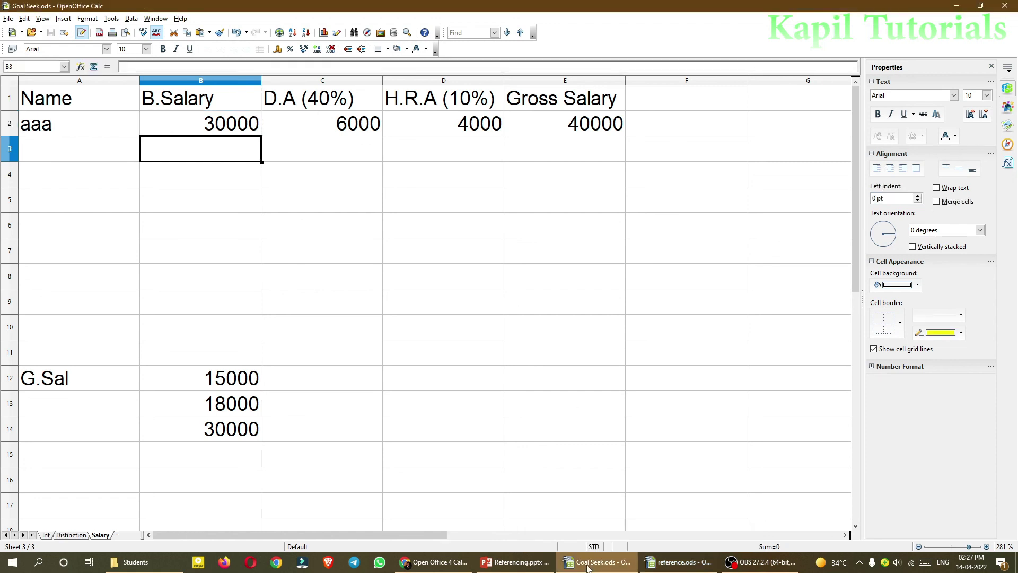
pyautogui.click(187, 130)
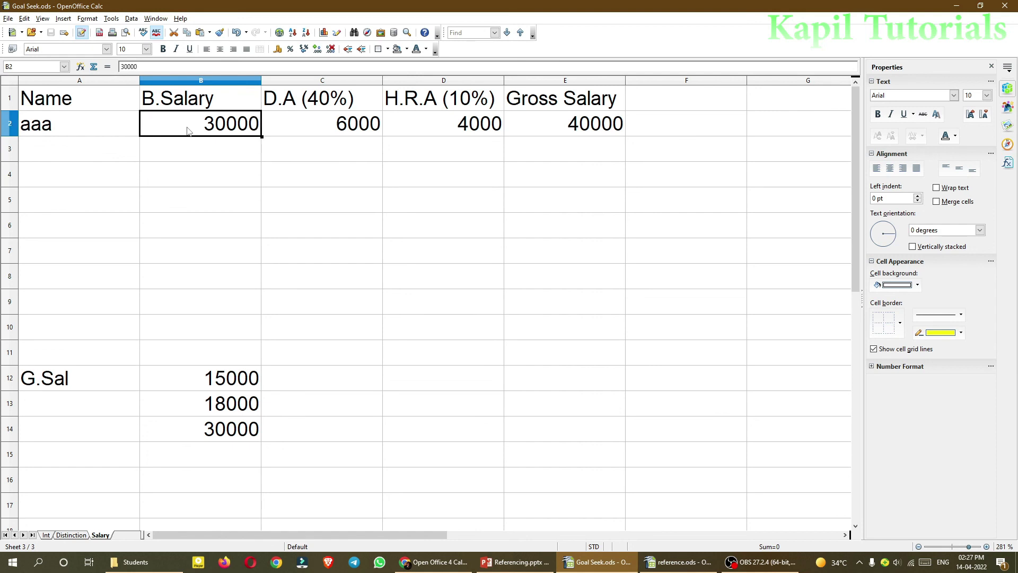
# Switch back to reference.ods, whose Salary_2 sheet shows 30000 basic and 40000 gross.
pyautogui.click(672, 569)
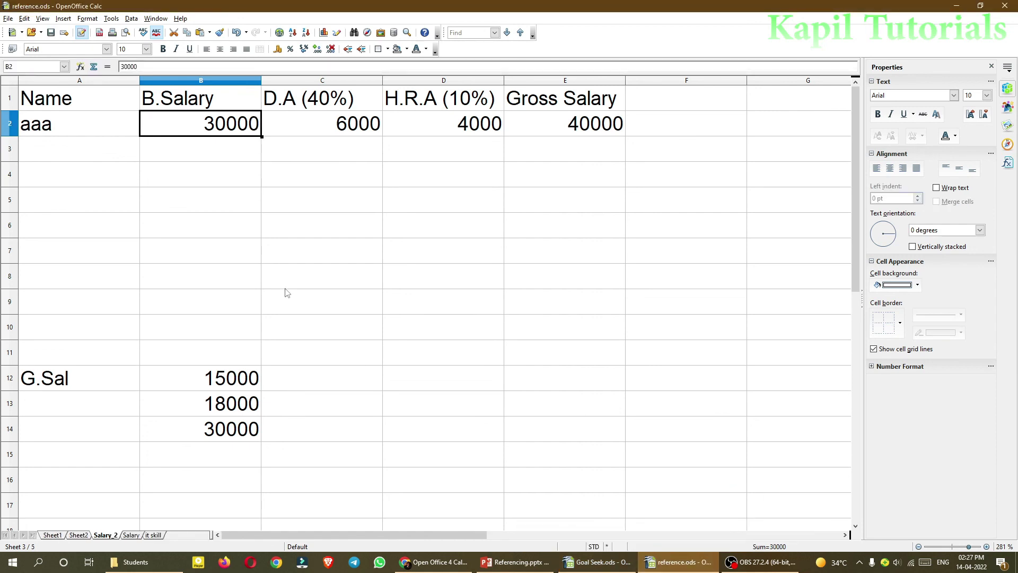